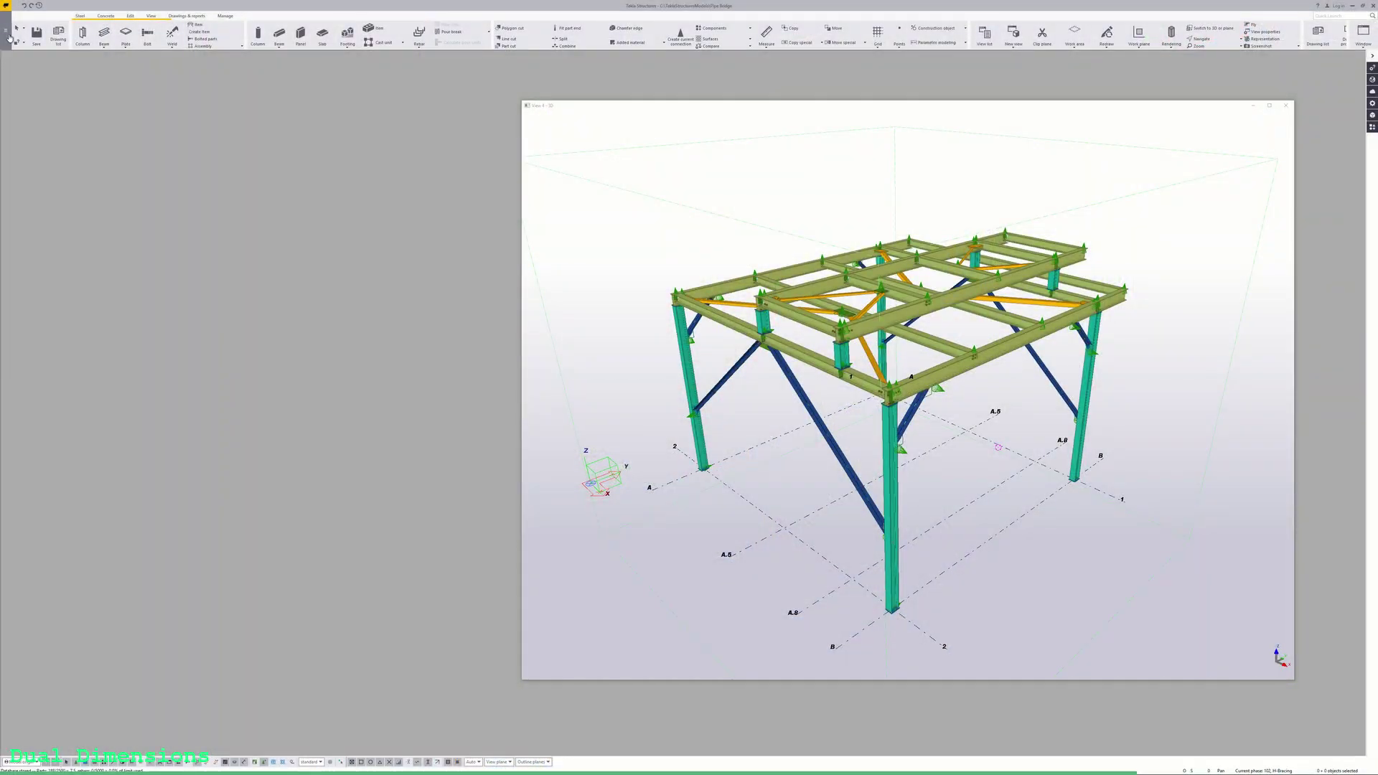
In Options > Drawing dimensions, keep mm, ### and 1/100, and show middle-tag dimensions in all four drawing types
{"action": "left_click", "coordinate": [9, 34]}
{"action": "left_click", "coordinate": [32, 159]}
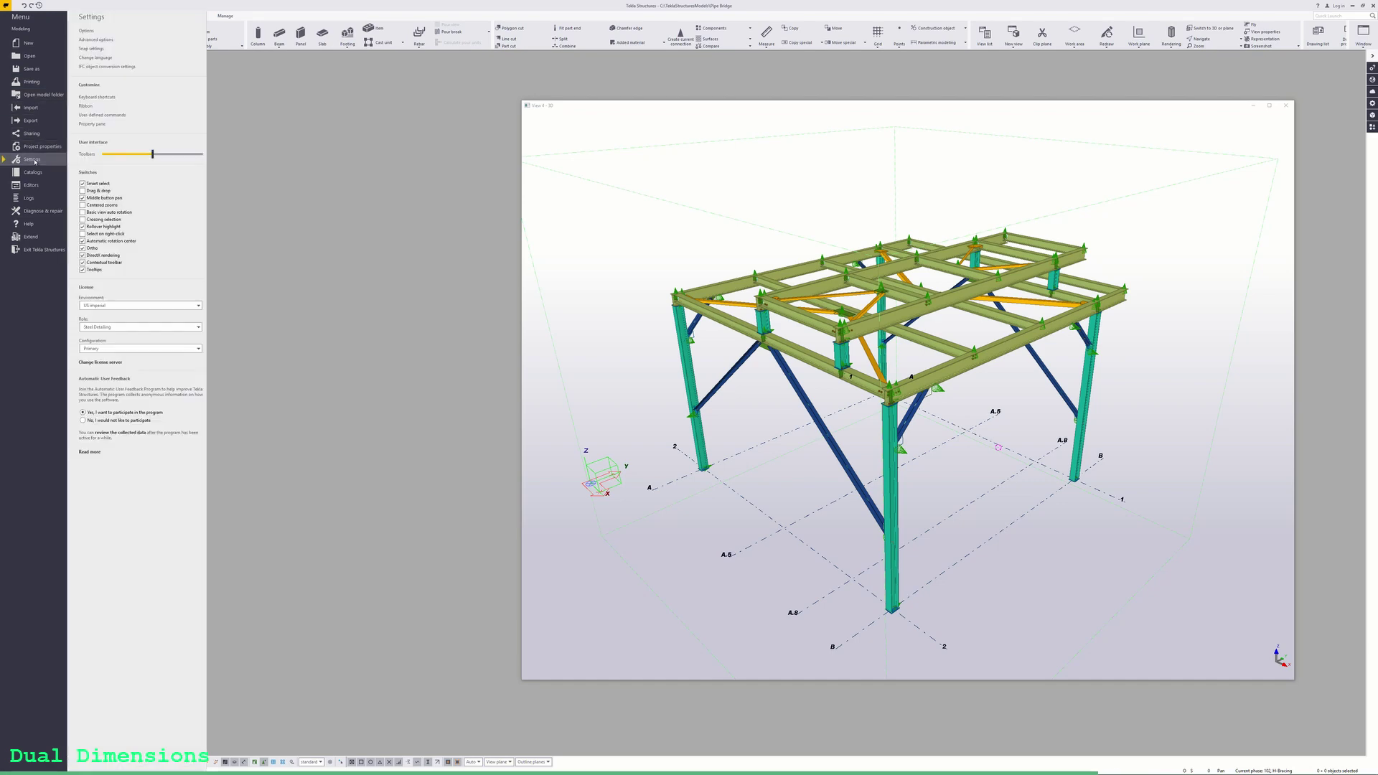
{"action": "left_click", "coordinate": [90, 32]}
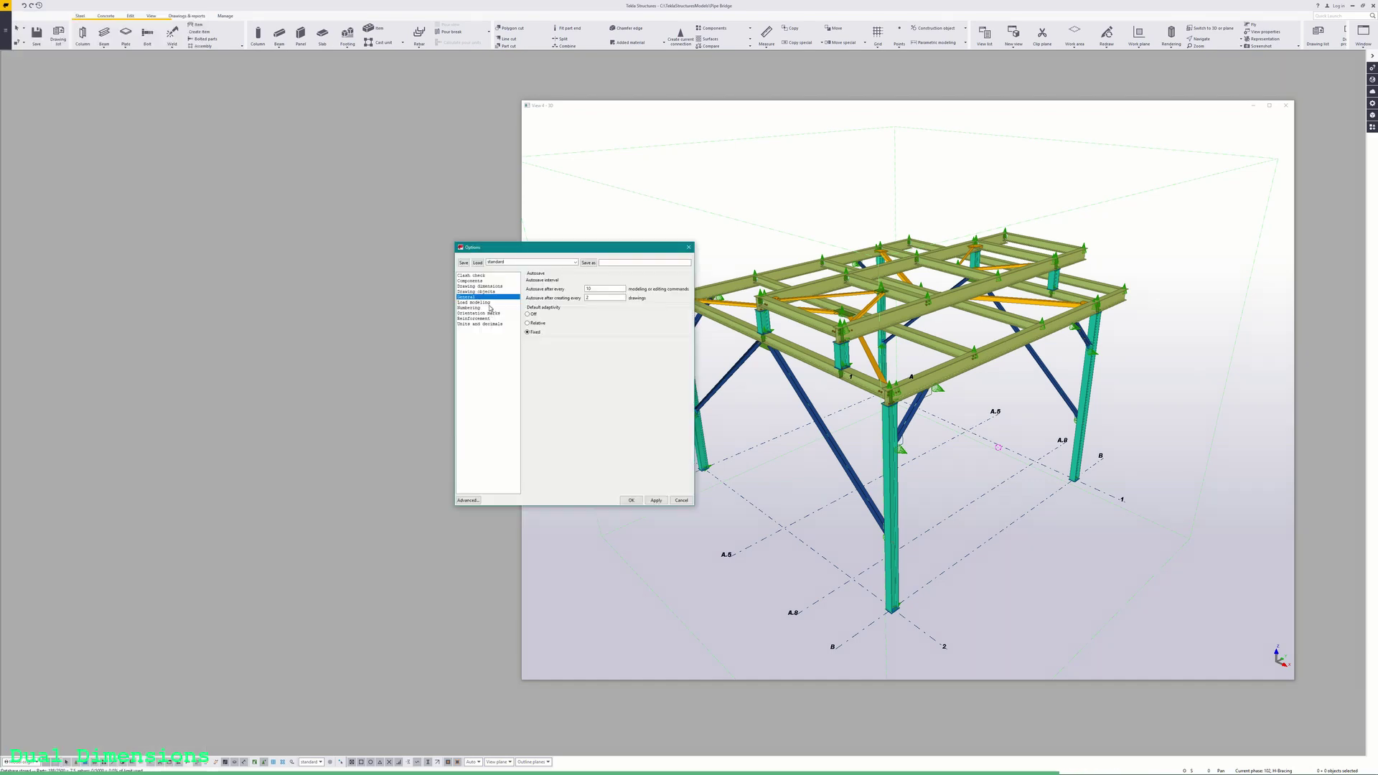
{"action": "left_click", "coordinate": [481, 286]}
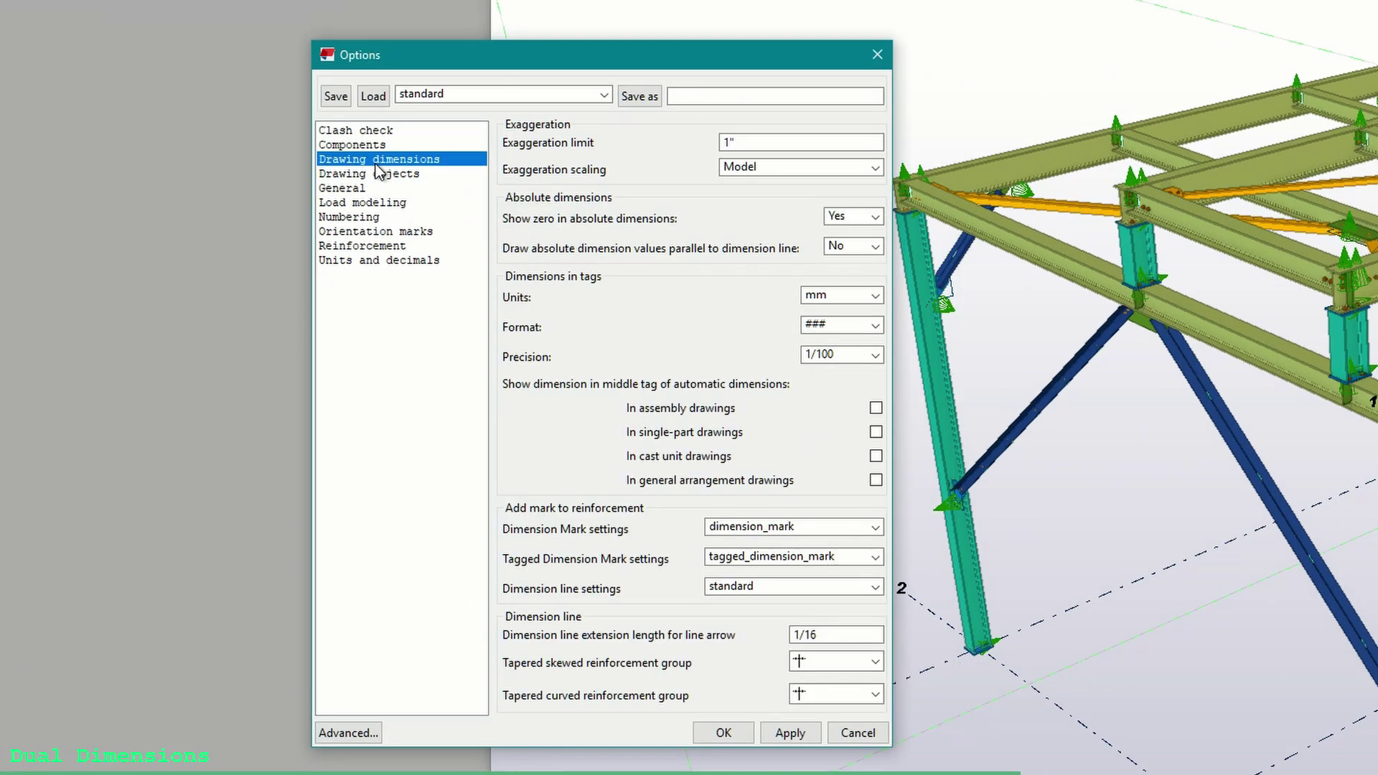
{"action": "left_click", "coordinate": [854, 301]}
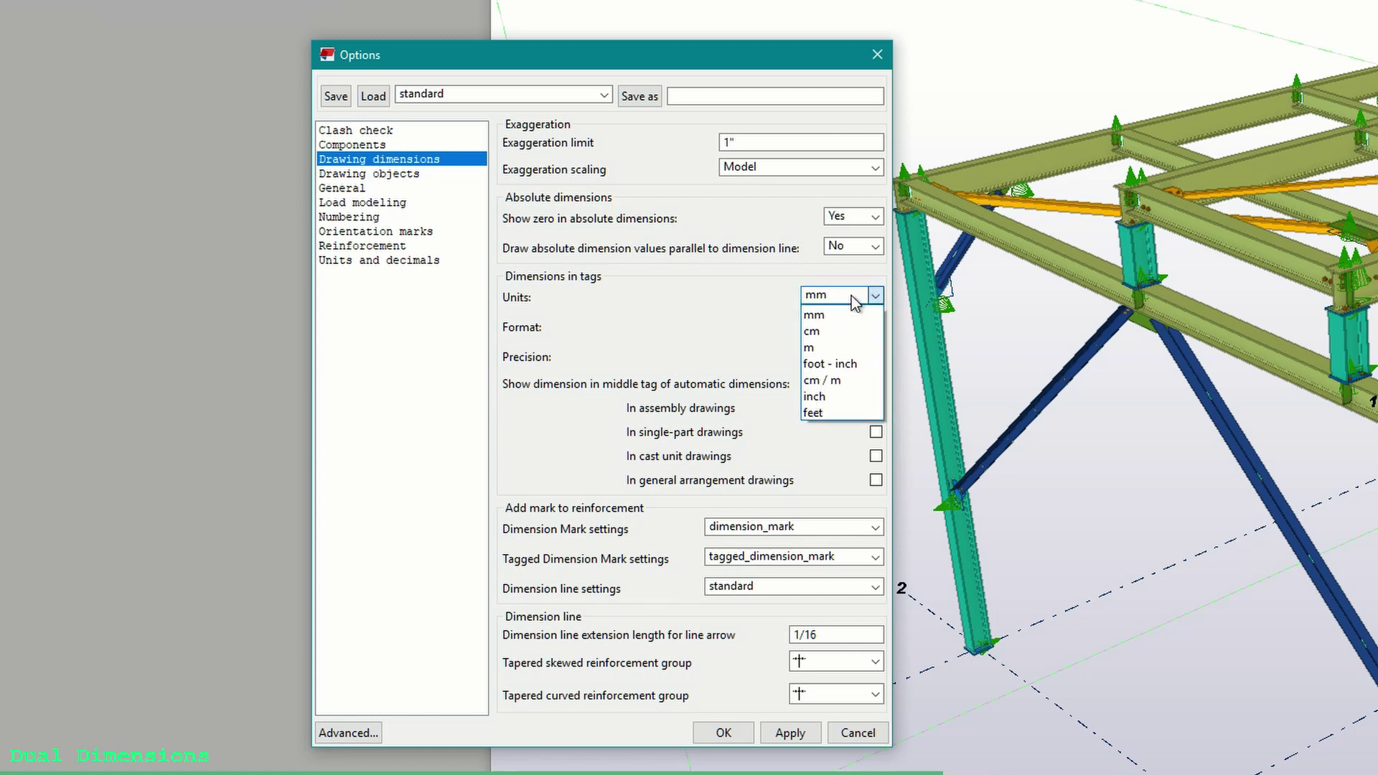
{"action": "left_click", "coordinate": [843, 329]}
{"action": "left_click", "coordinate": [843, 356]}
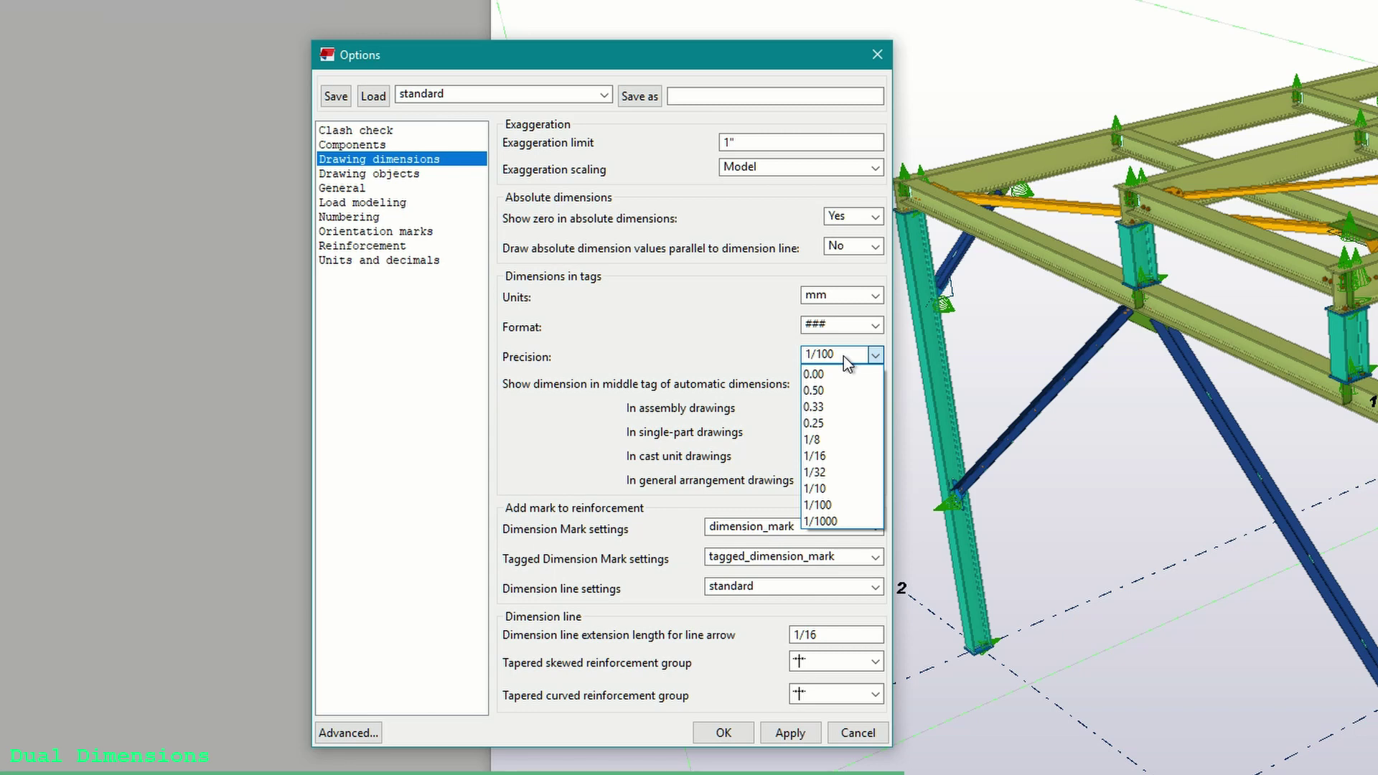
{"action": "left_click", "coordinate": [842, 355]}
{"action": "left_click", "coordinate": [875, 408]}
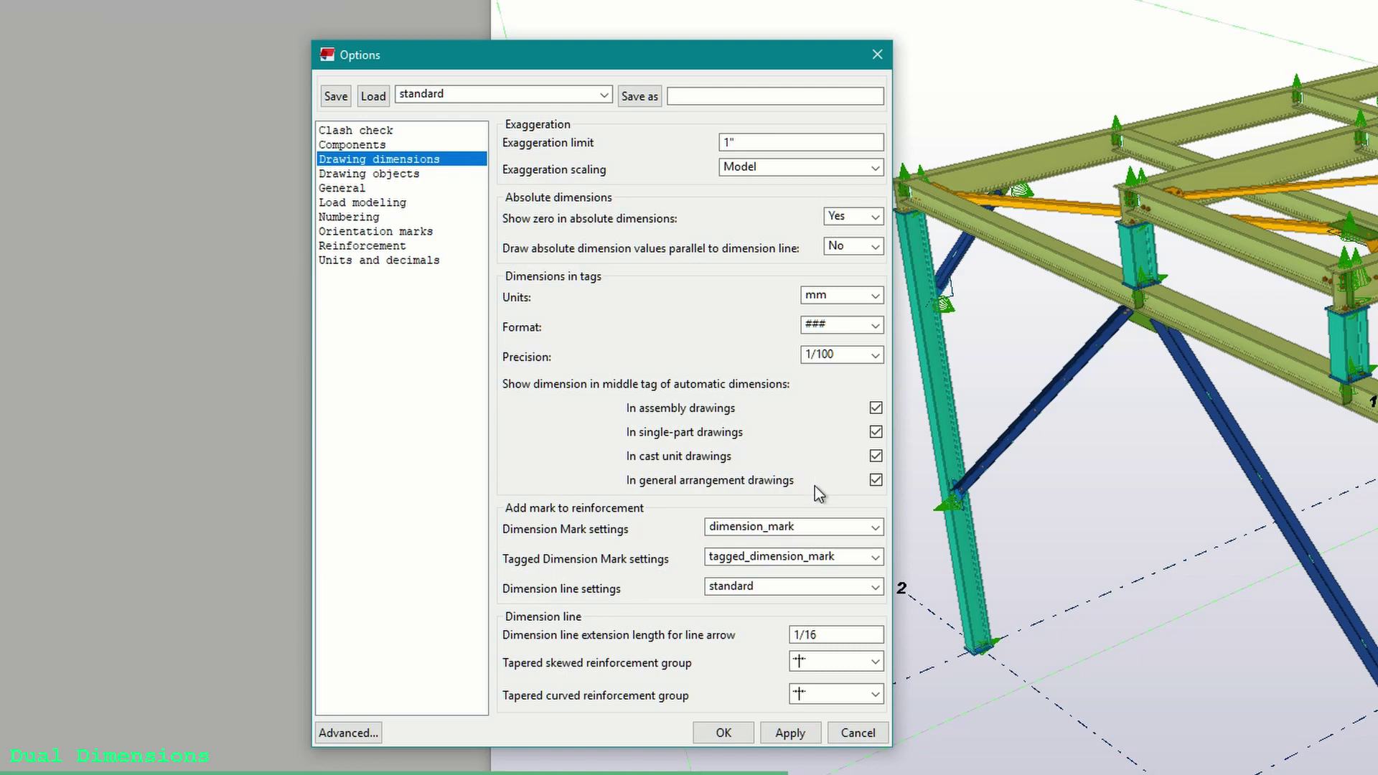
{"action": "left_click", "coordinate": [723, 733]}
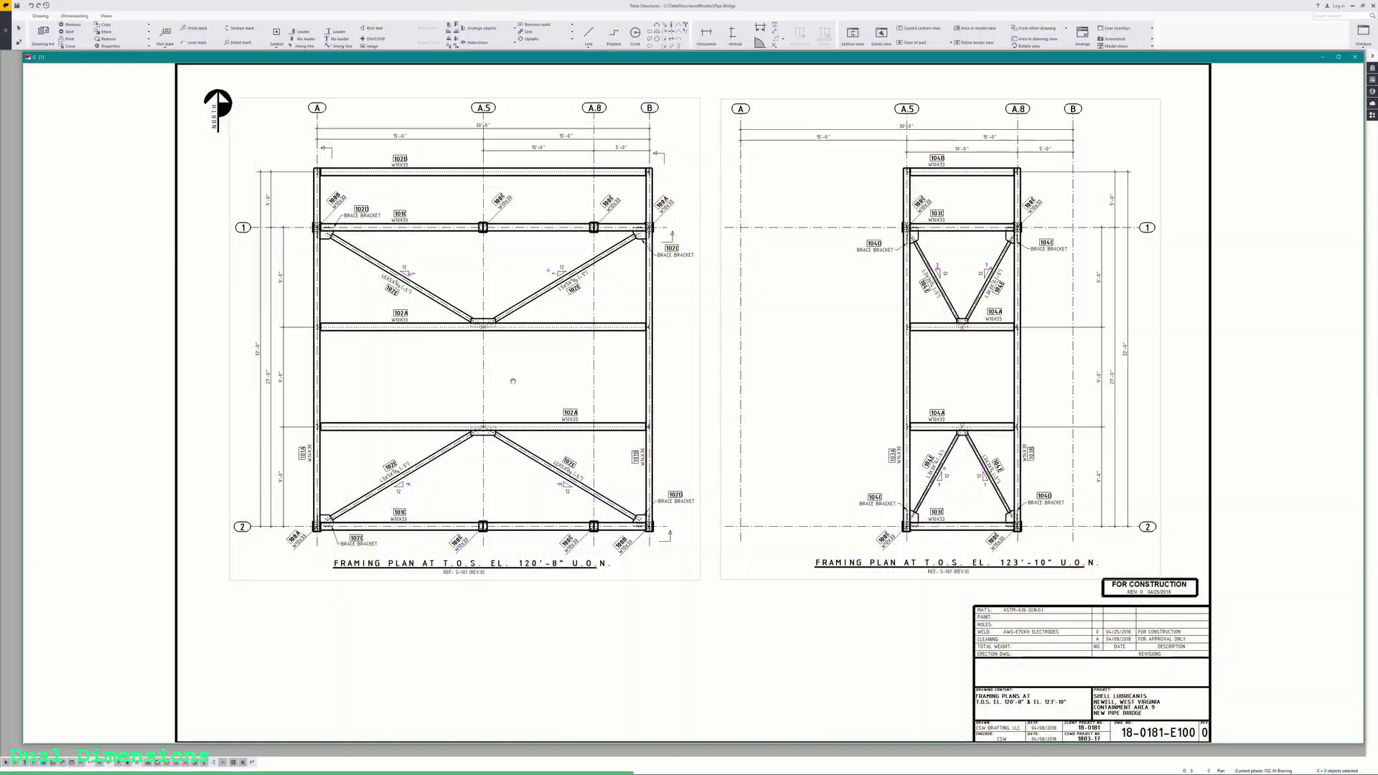
Pan the framing plan to the beams, start a horizontal dimension at the left column, and zoom to grid A.5
{"action": "scroll", "coordinate": [476, 390], "scroll_direction": "up", "scroll_amount": 5}
{"action": "middle_click_drag", "start_coordinate": [476, 390], "coordinate": [596, 403]}
{"action": "scroll", "coordinate": [627, 403], "scroll_direction": "up", "scroll_amount": 2}
{"action": "scroll", "coordinate": [627, 402], "scroll_direction": "down", "scroll_amount": 1}
{"action": "left_click", "coordinate": [707, 36]}
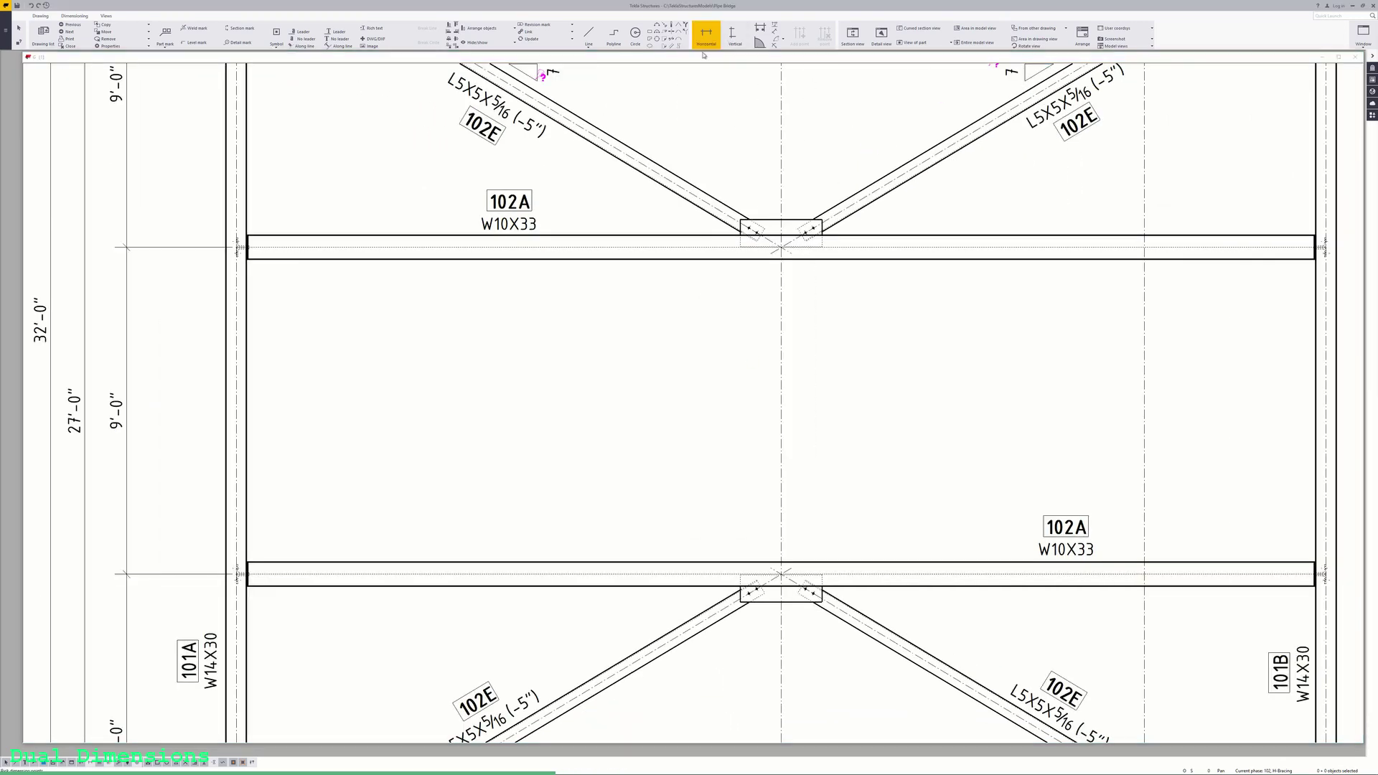
{"action": "left_click", "coordinate": [236, 392]}
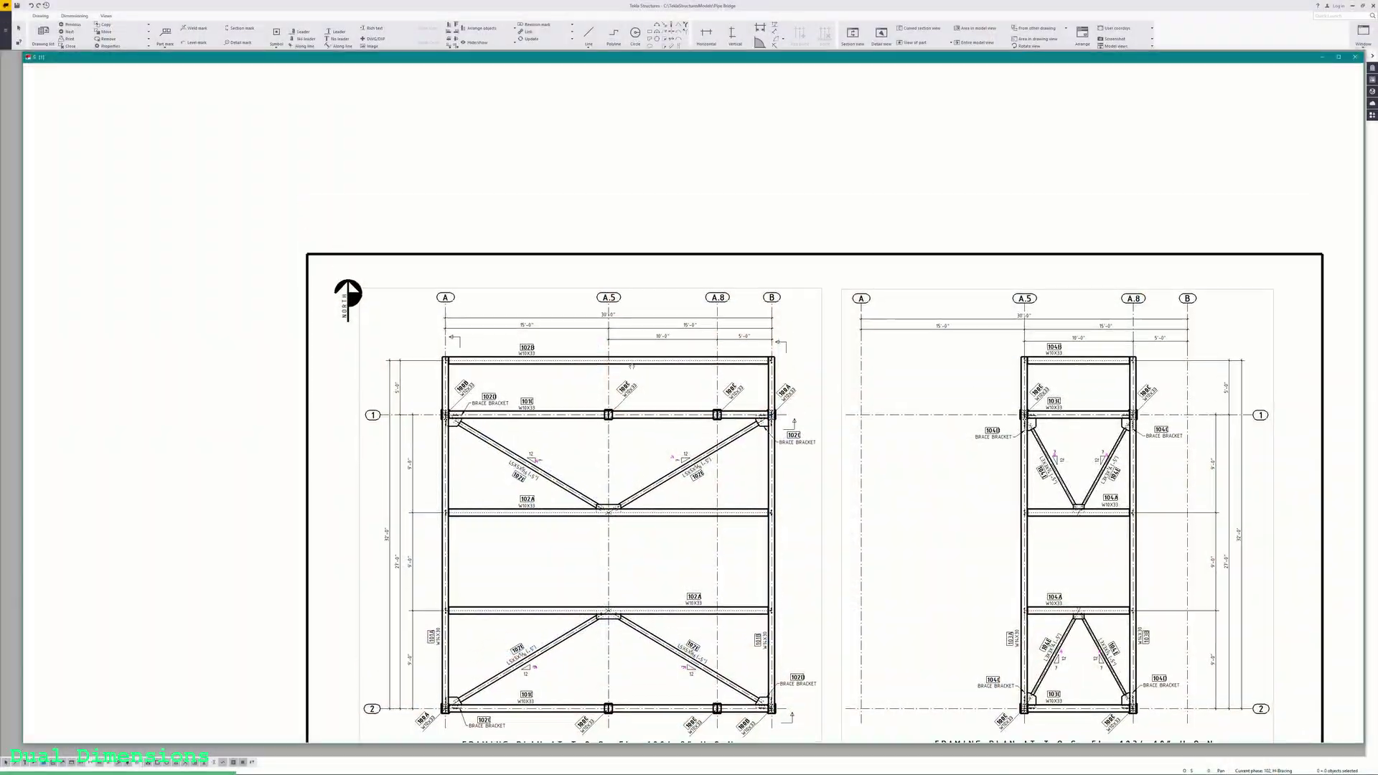
{"action": "scroll", "coordinate": [631, 370], "scroll_direction": "up", "scroll_amount": 6}
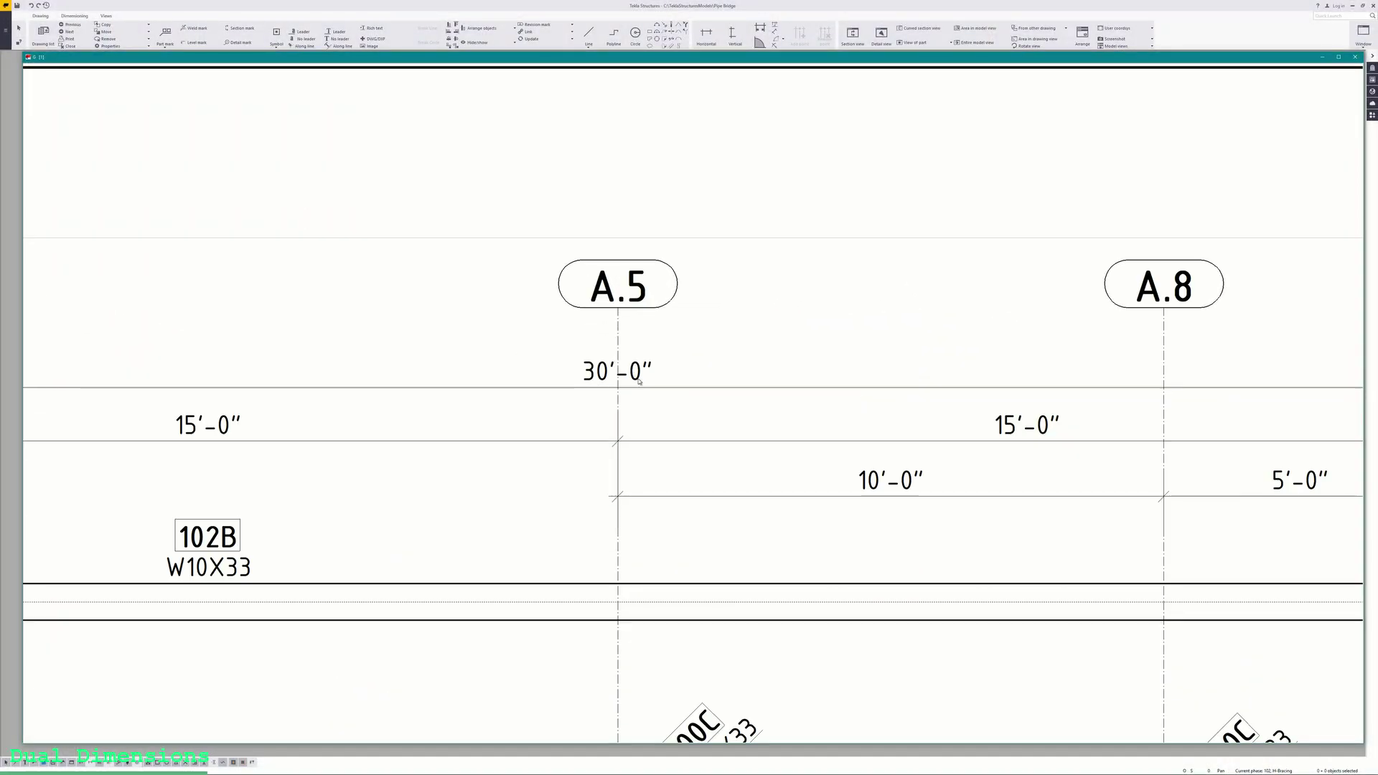
Add a D tag to the 30'-0" dimension so its metric value 9 144 shows beneath it
{"action": "double_click", "coordinate": [639, 381]}
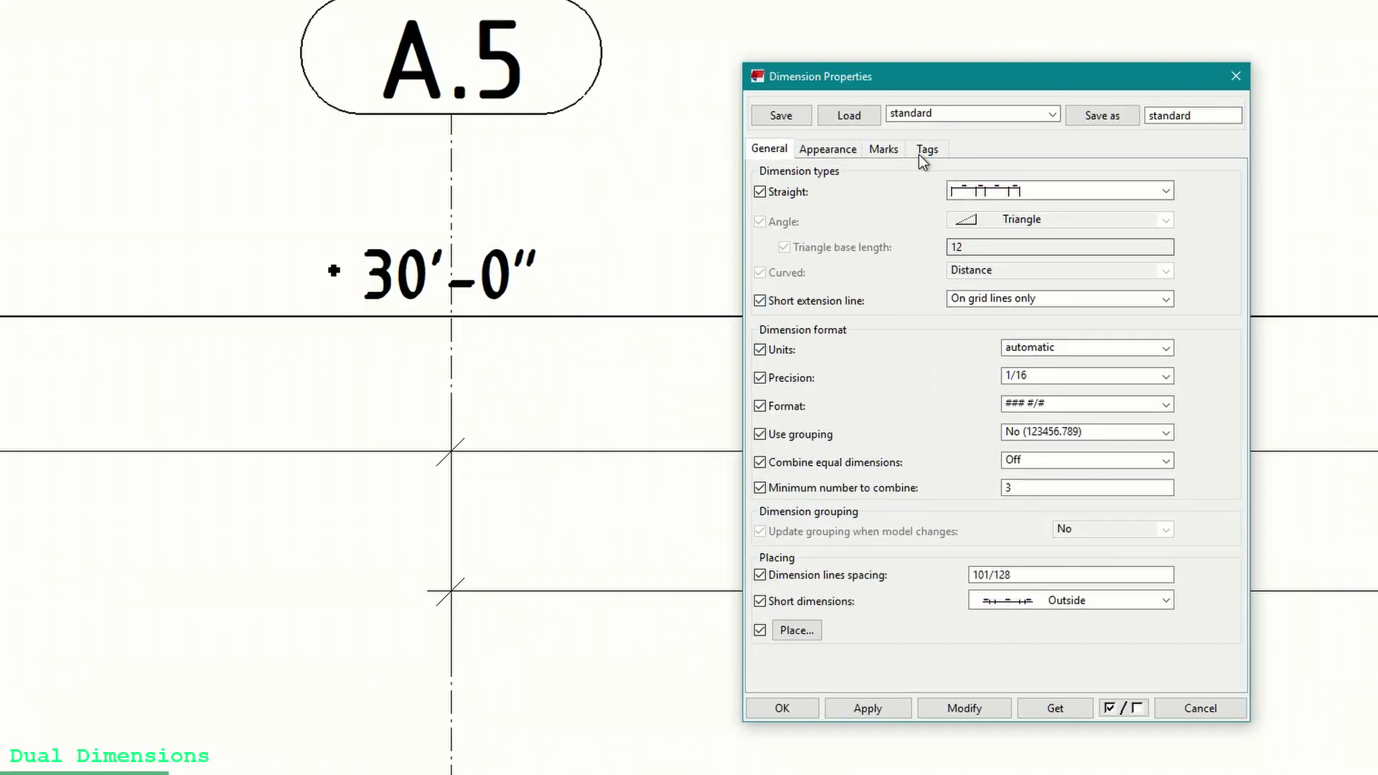
{"action": "left_click", "coordinate": [919, 152]}
{"action": "left_click", "coordinate": [981, 288]}
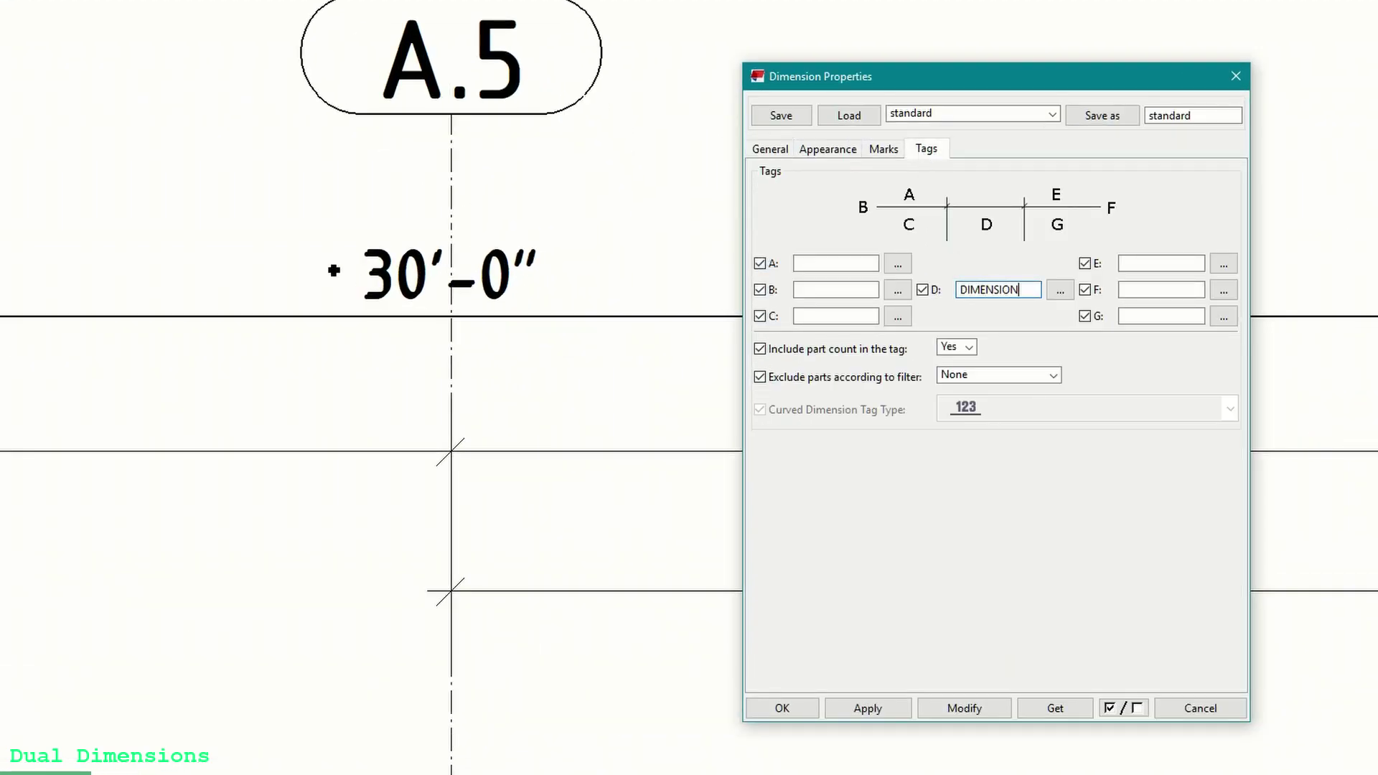
{"action": "left_click", "coordinate": [966, 702]}
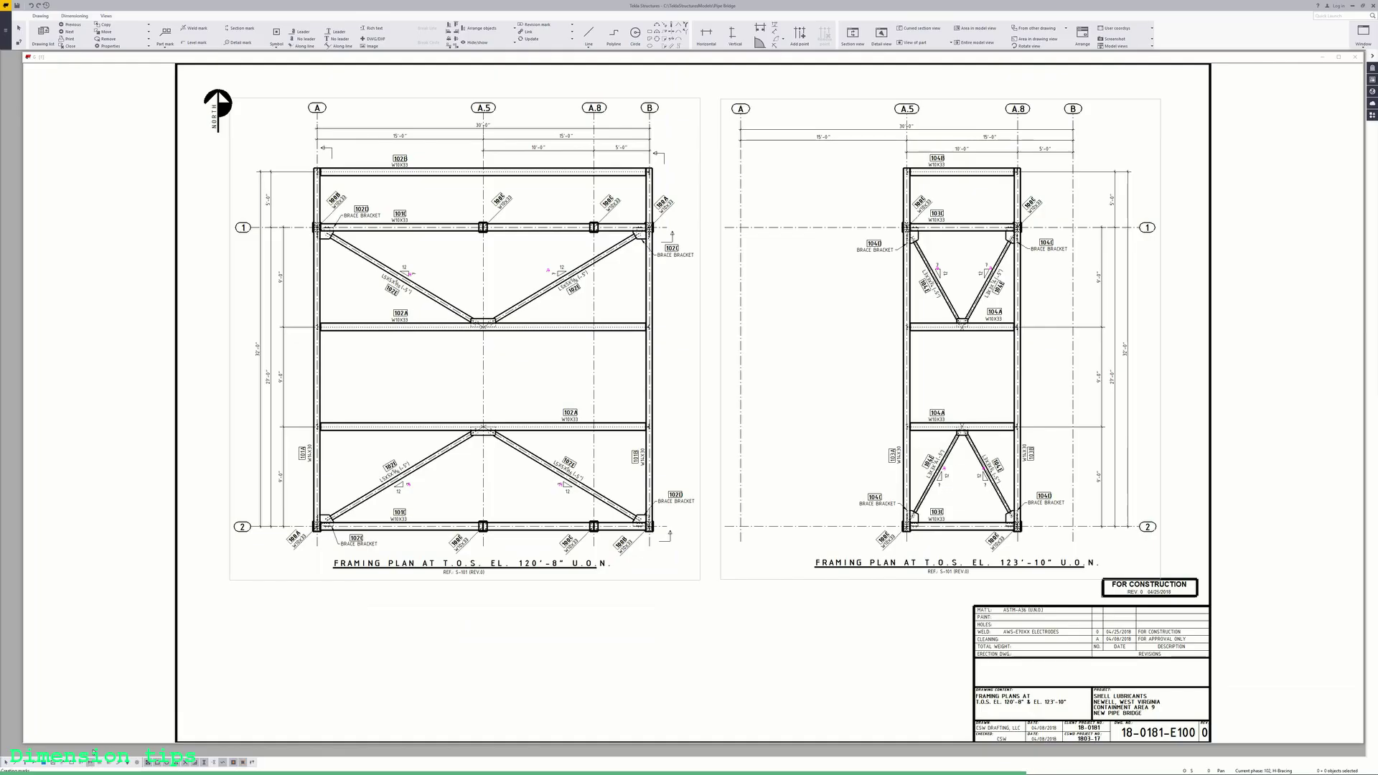
Frame the dimensions between grids A.5 and B, then select, clear and box-select the 10'-0" dimension
{"action": "scroll", "coordinate": [553, 220], "scroll_direction": "up", "scroll_amount": 5}
{"action": "middle_click_drag", "start_coordinate": [519, 303], "coordinate": [519, 361]}
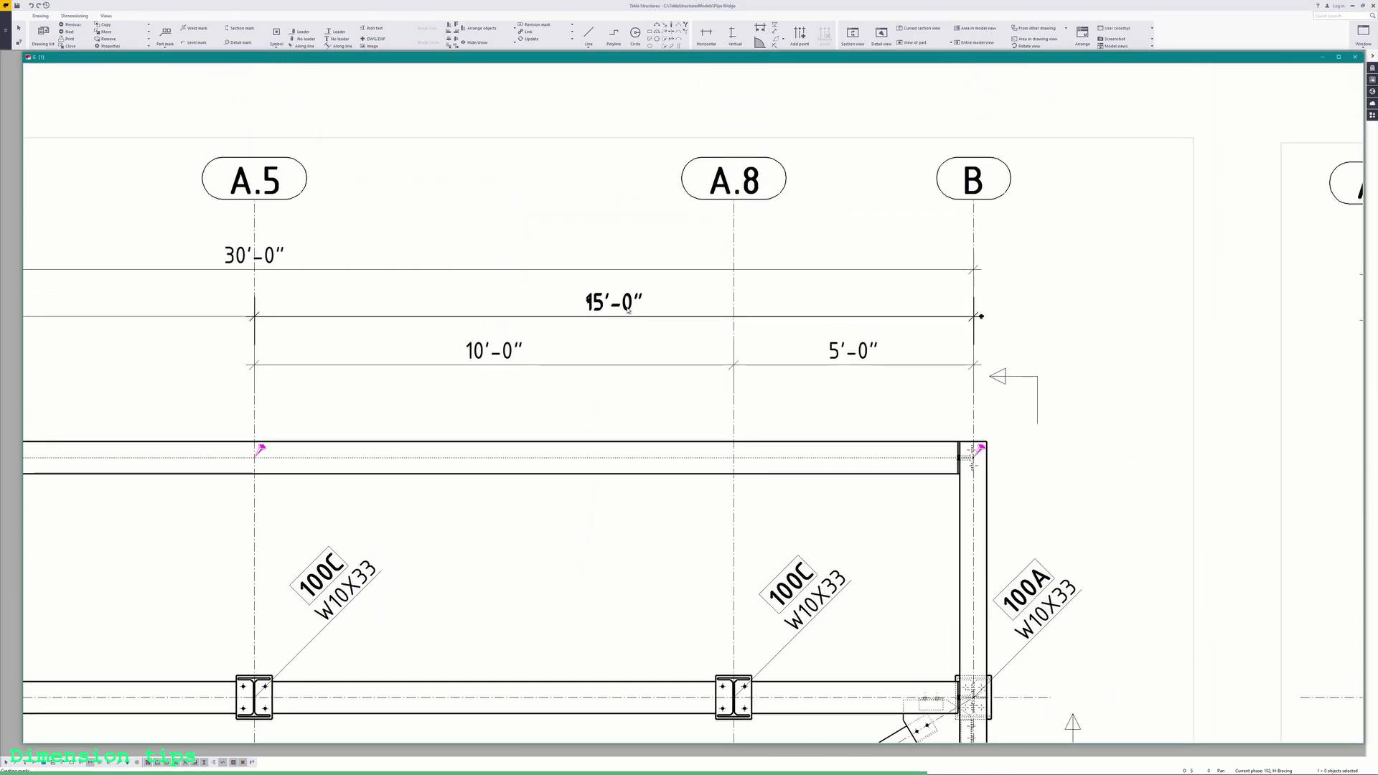
{"action": "key", "text": "Home"}
{"action": "scroll", "coordinate": [586, 284], "scroll_direction": "up", "scroll_amount": 6}
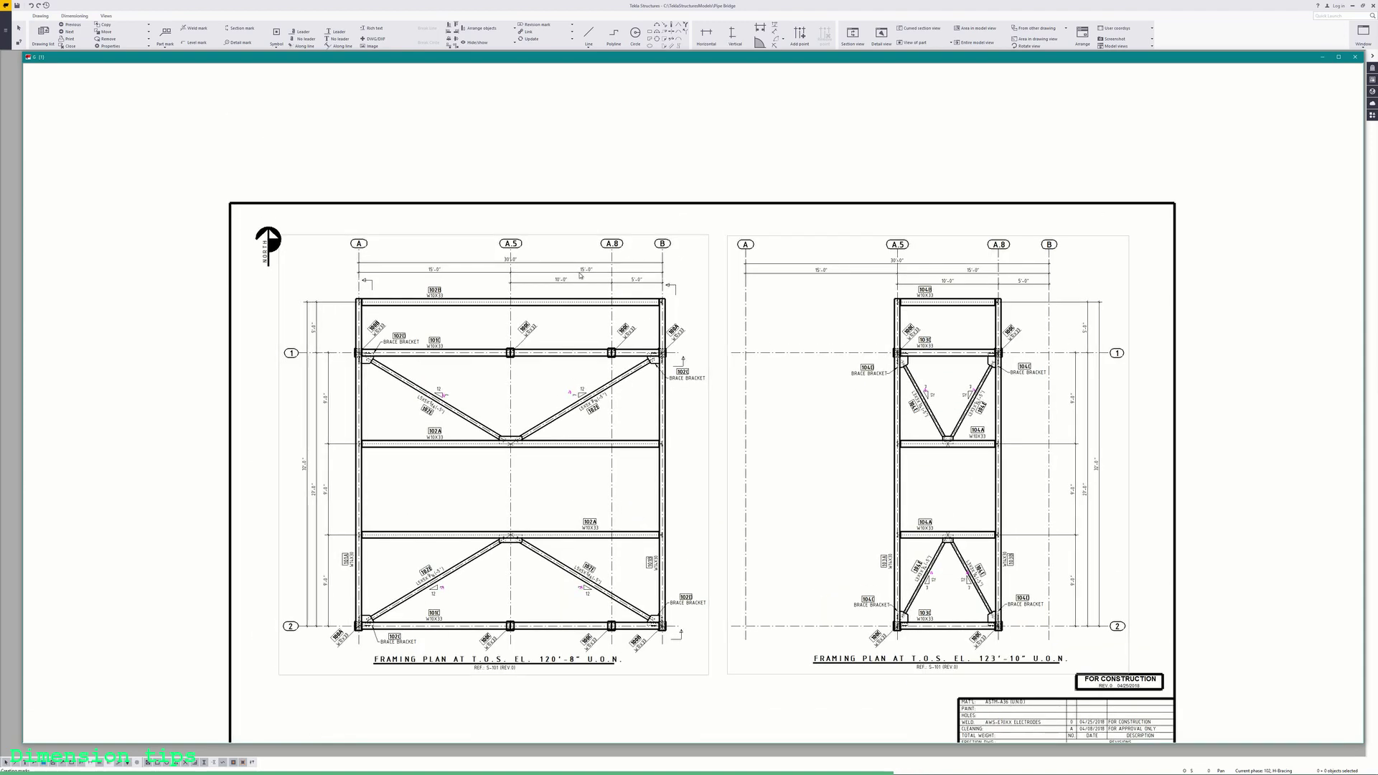
{"action": "left_click", "coordinate": [493, 320]}
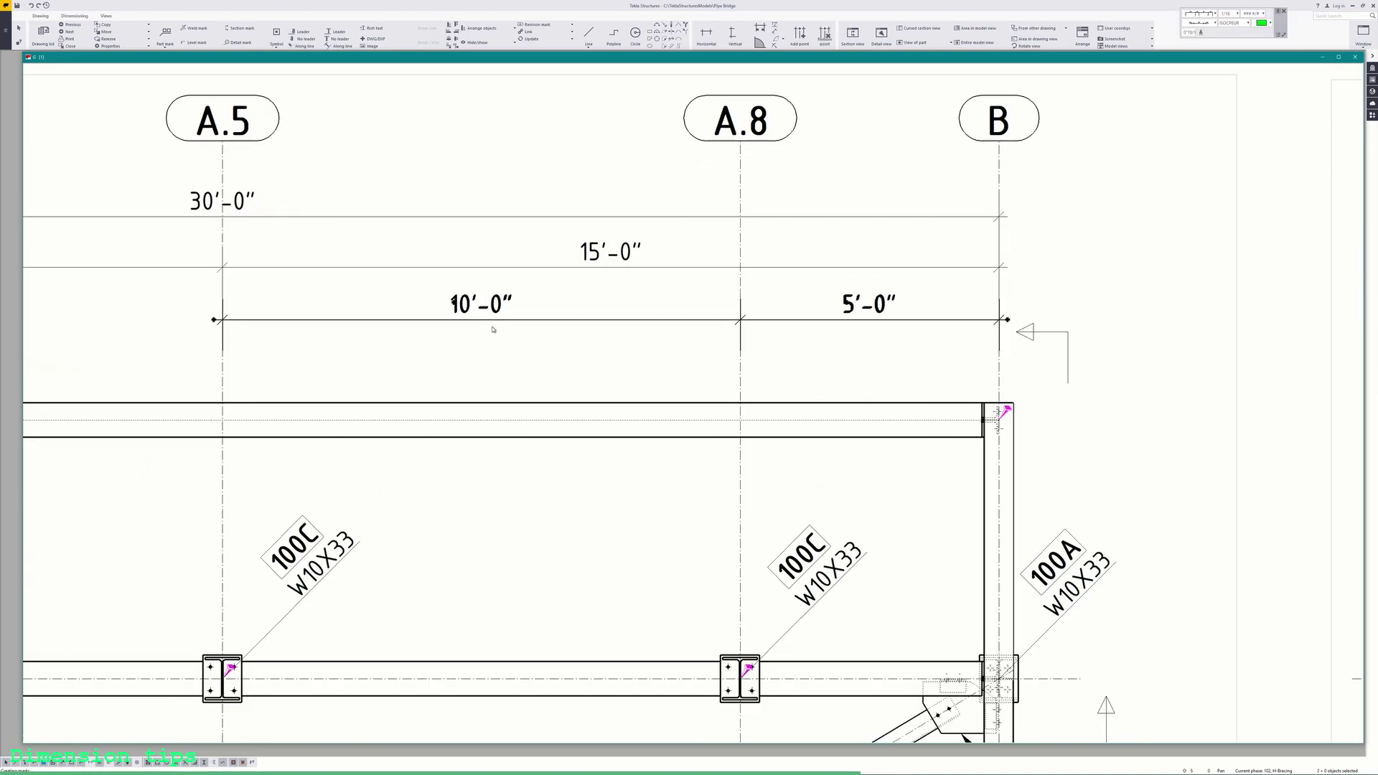
{"action": "key", "text": "Escape"}
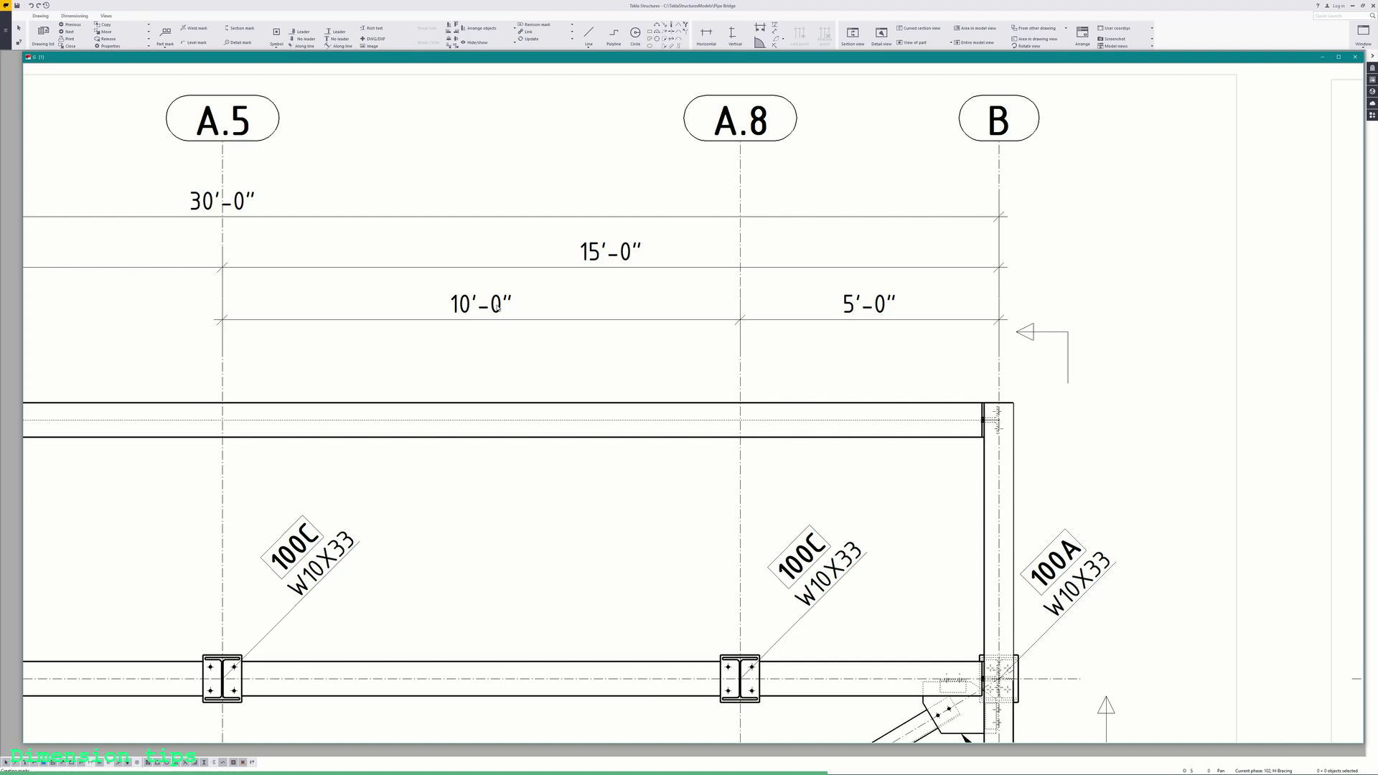
{"action": "left_click_drag", "start_coordinate": [498, 307], "coordinate": [514, 291]}
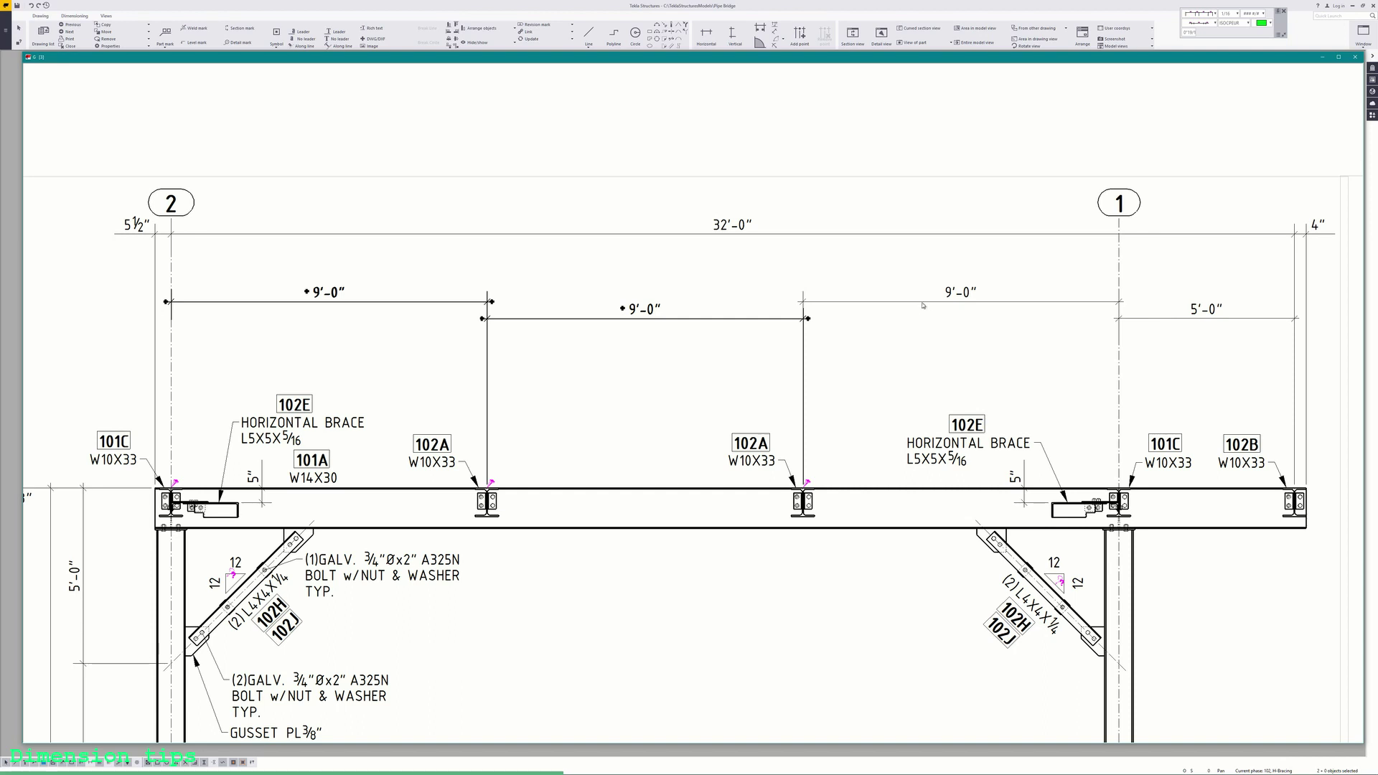
Merge the staggered dimension rows, then add points at the 102A and 102B beams, removing one extra point
{"action": "right_click", "coordinate": [1002, 330]}
{"action": "left_click", "coordinate": [1038, 378]}
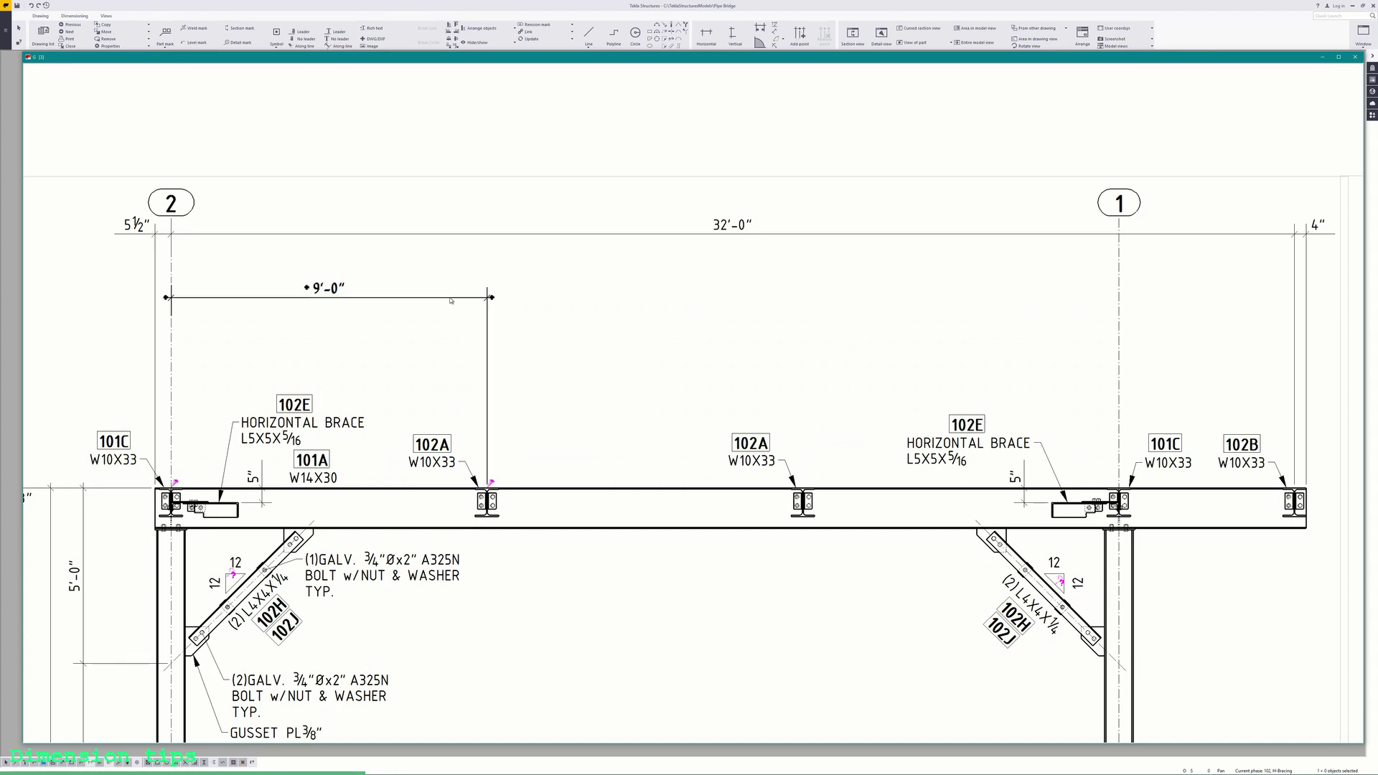
{"action": "right_click", "coordinate": [450, 301]}
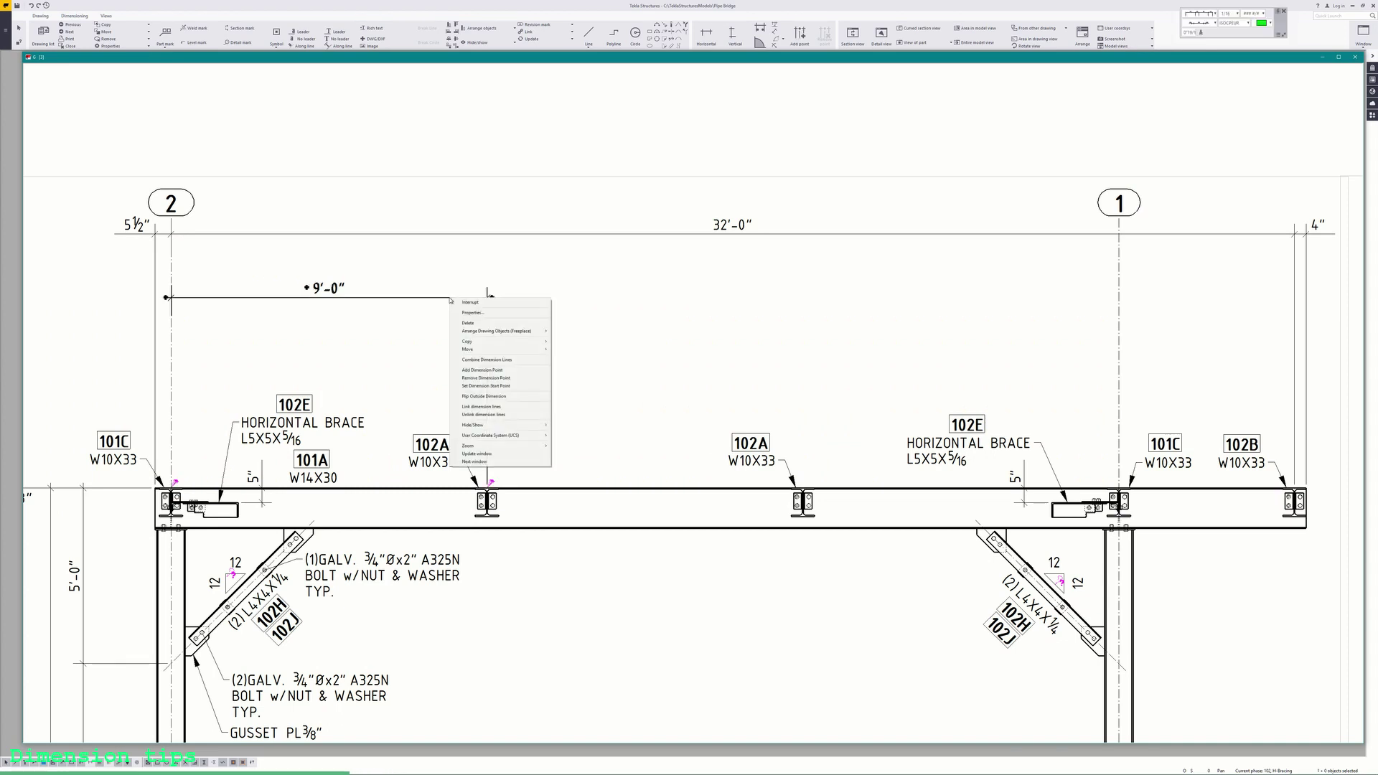
{"action": "left_click", "coordinate": [507, 370]}
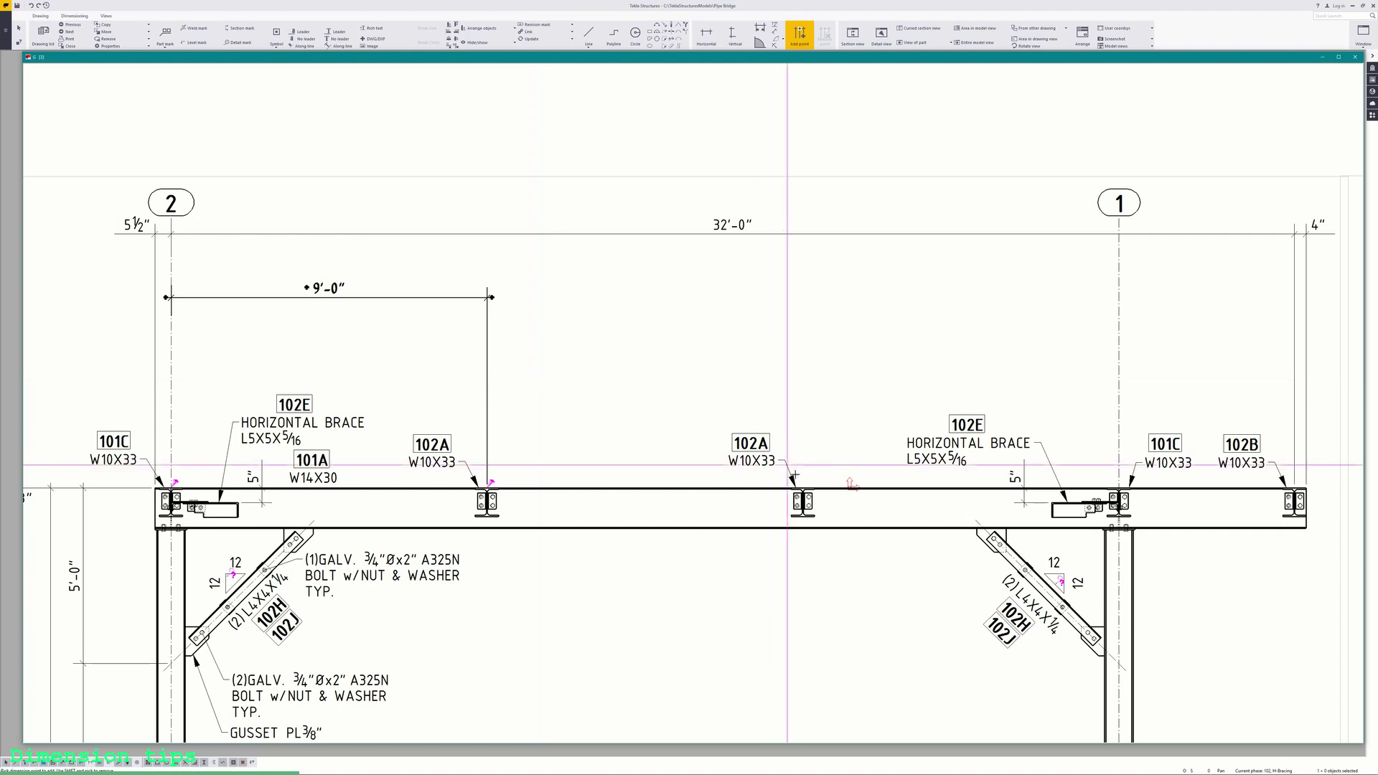
{"action": "left_click", "coordinate": [804, 482]}
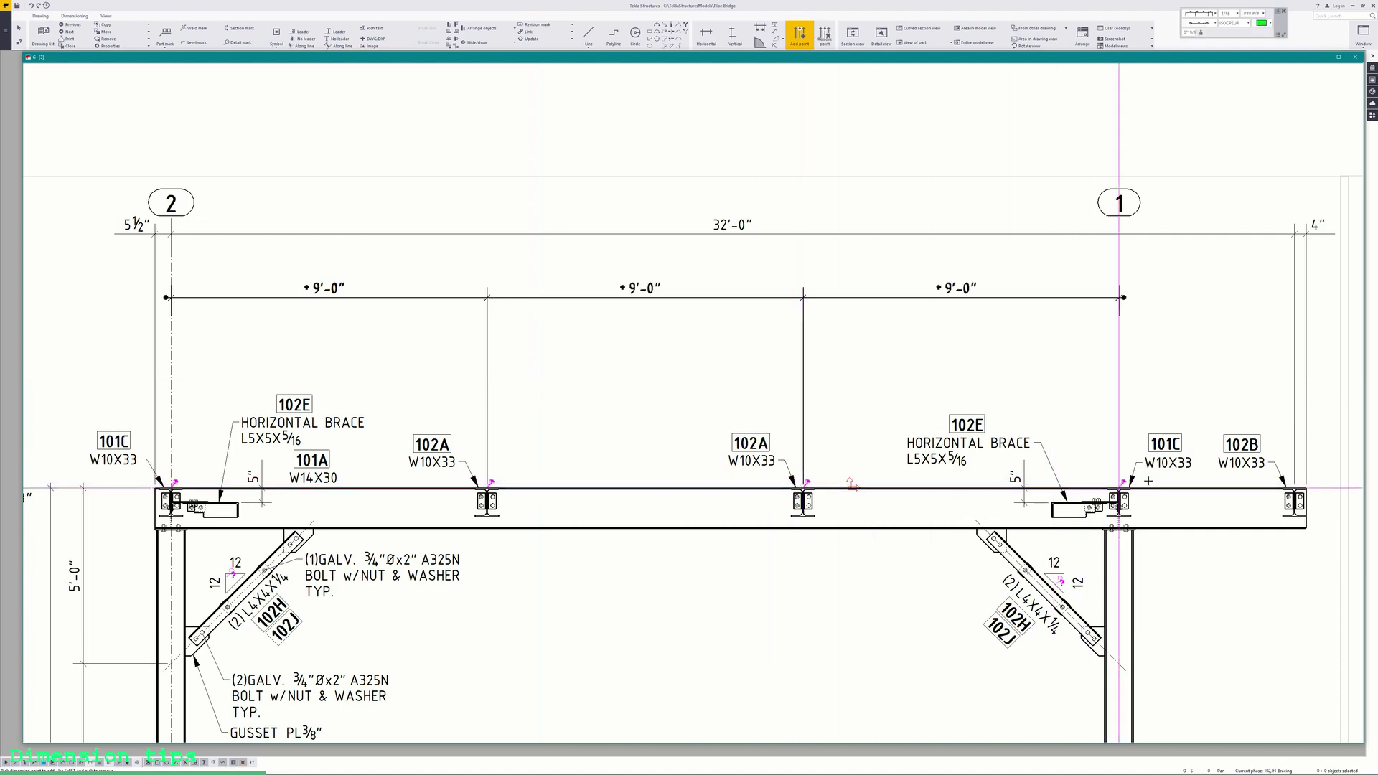
{"action": "left_click", "coordinate": [1294, 488]}
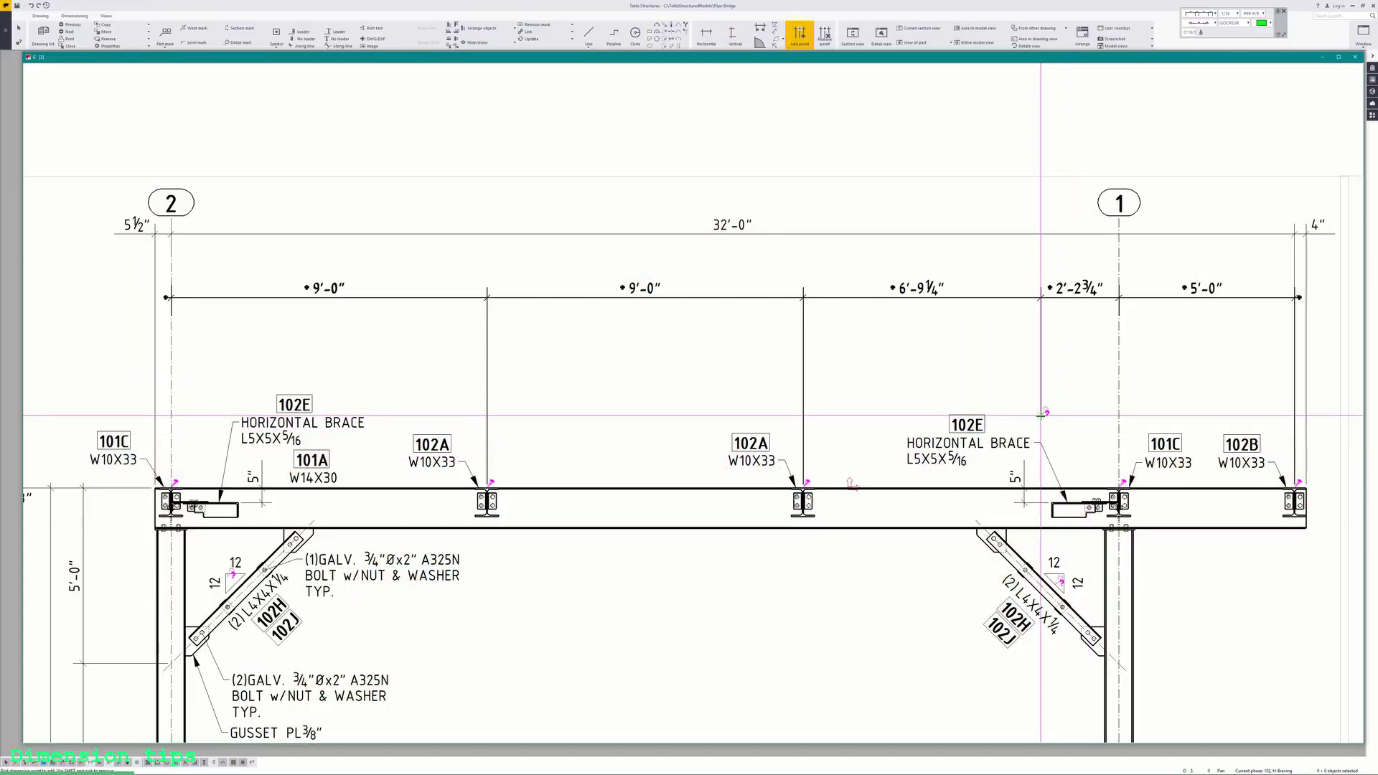
{"action": "left_click", "coordinate": [914, 399]}
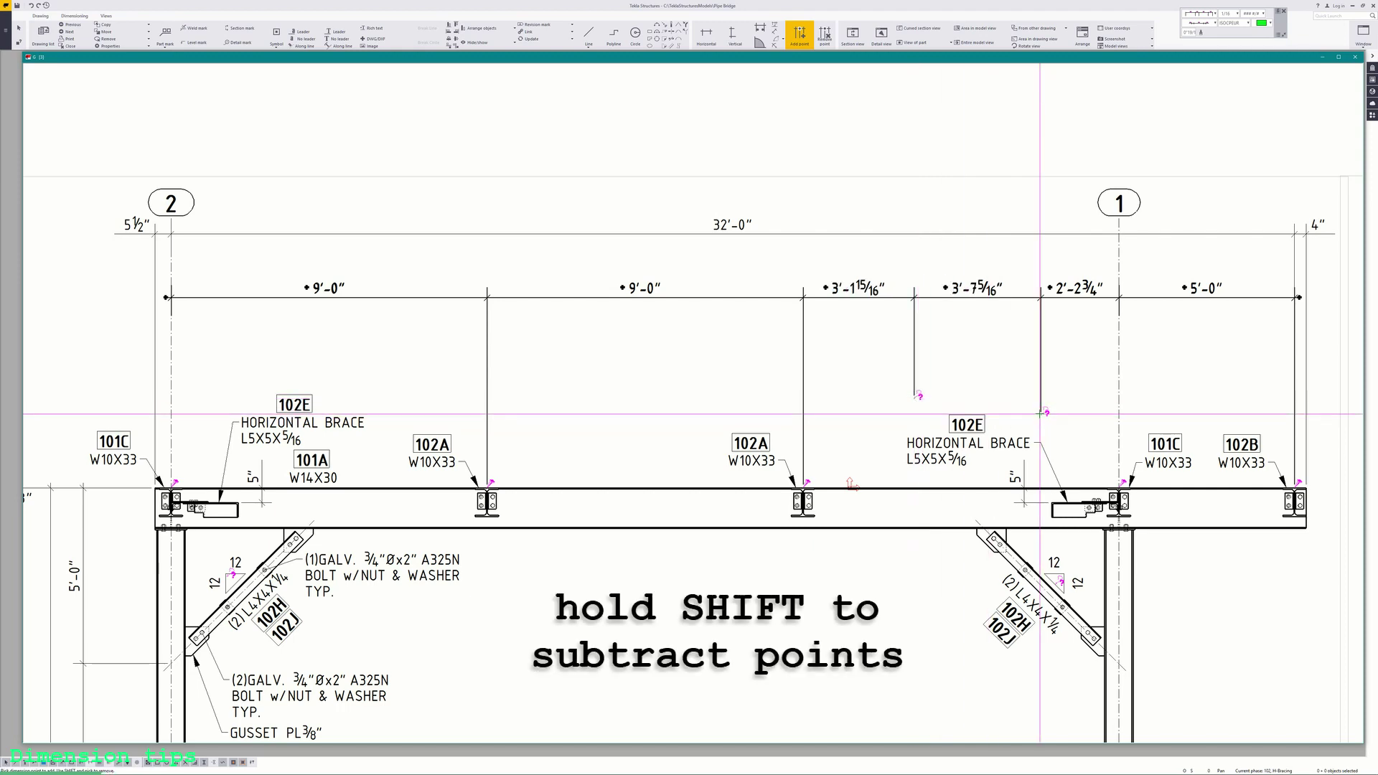
{"action": "left_click", "coordinate": [917, 398], "text": "shift"}
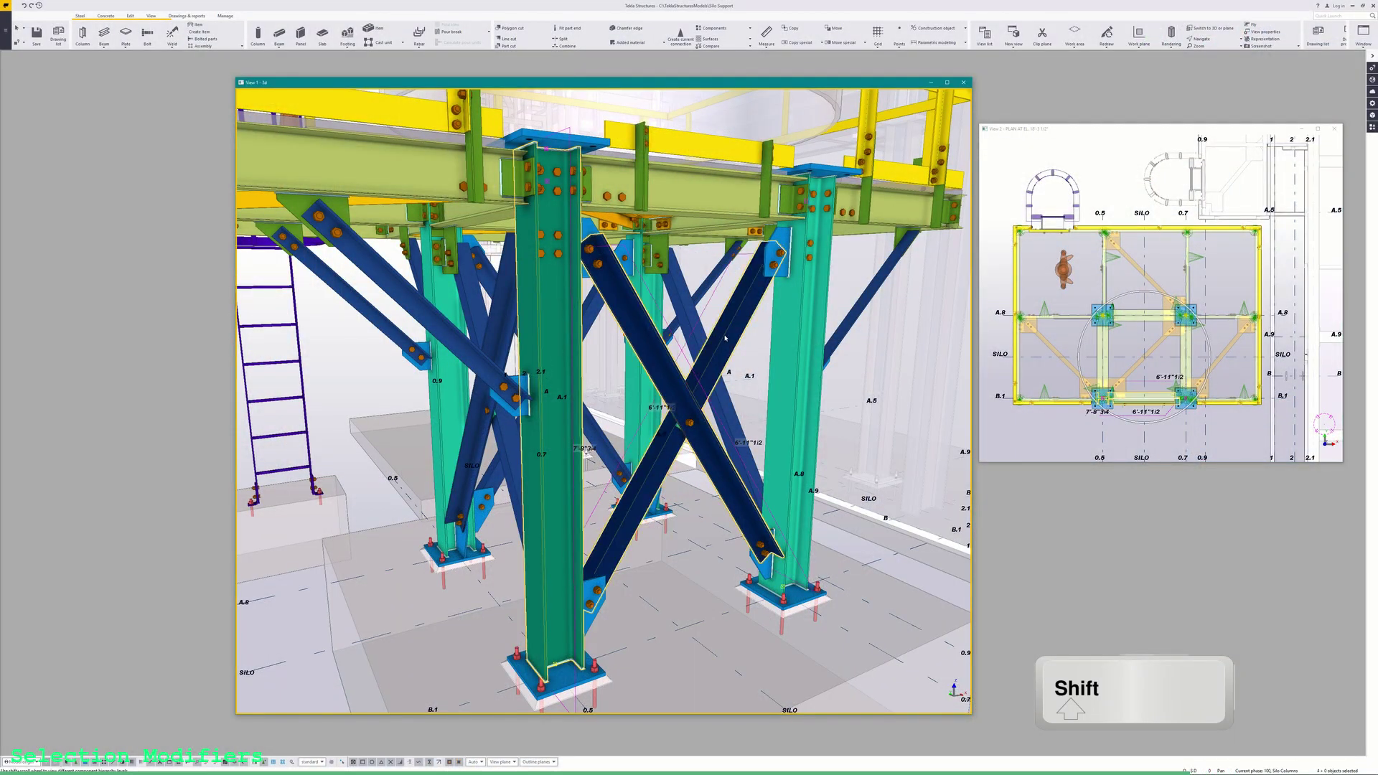
Add the right column and horizontal beam to the selection, then select the column and beam assemblies
{"action": "left_click", "coordinate": [793, 337], "text": "shift"}
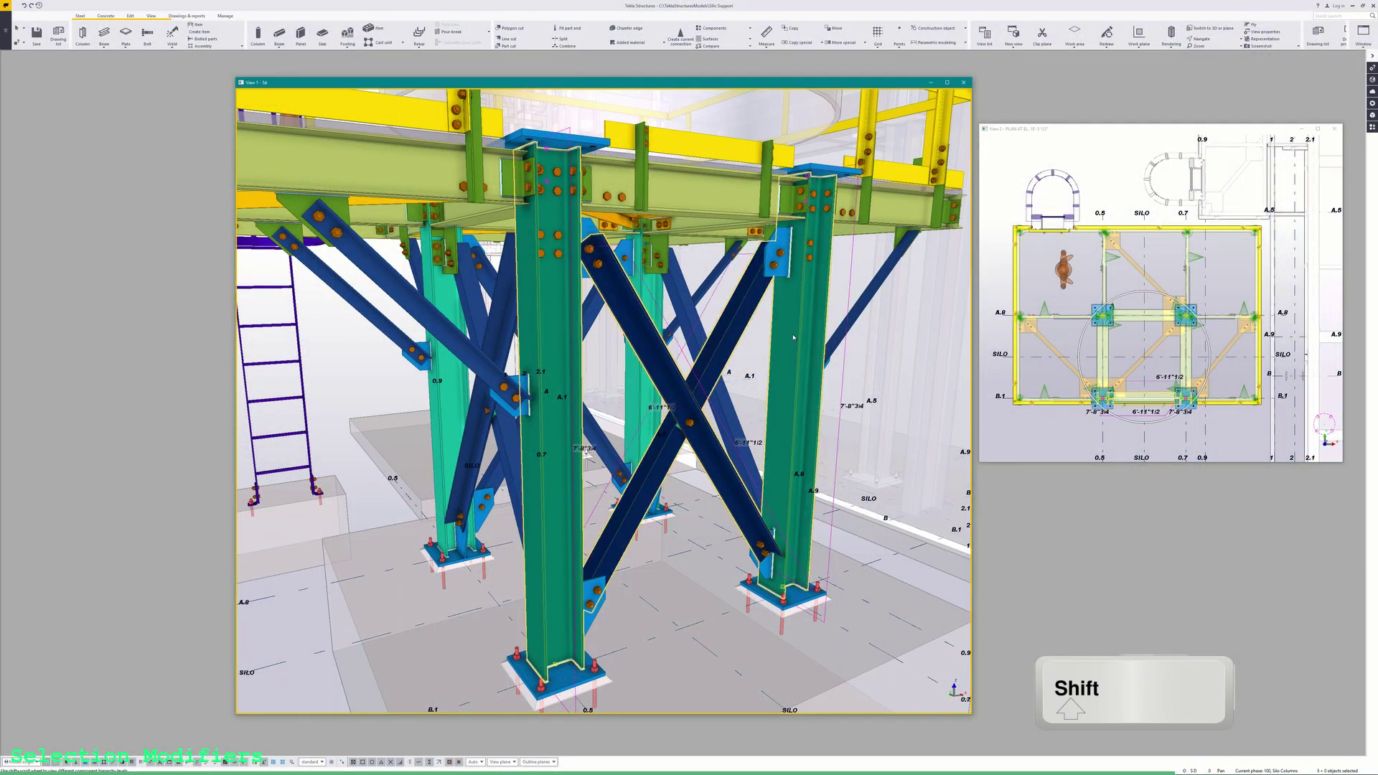
{"action": "left_click", "coordinate": [705, 205], "text": "ctrl"}
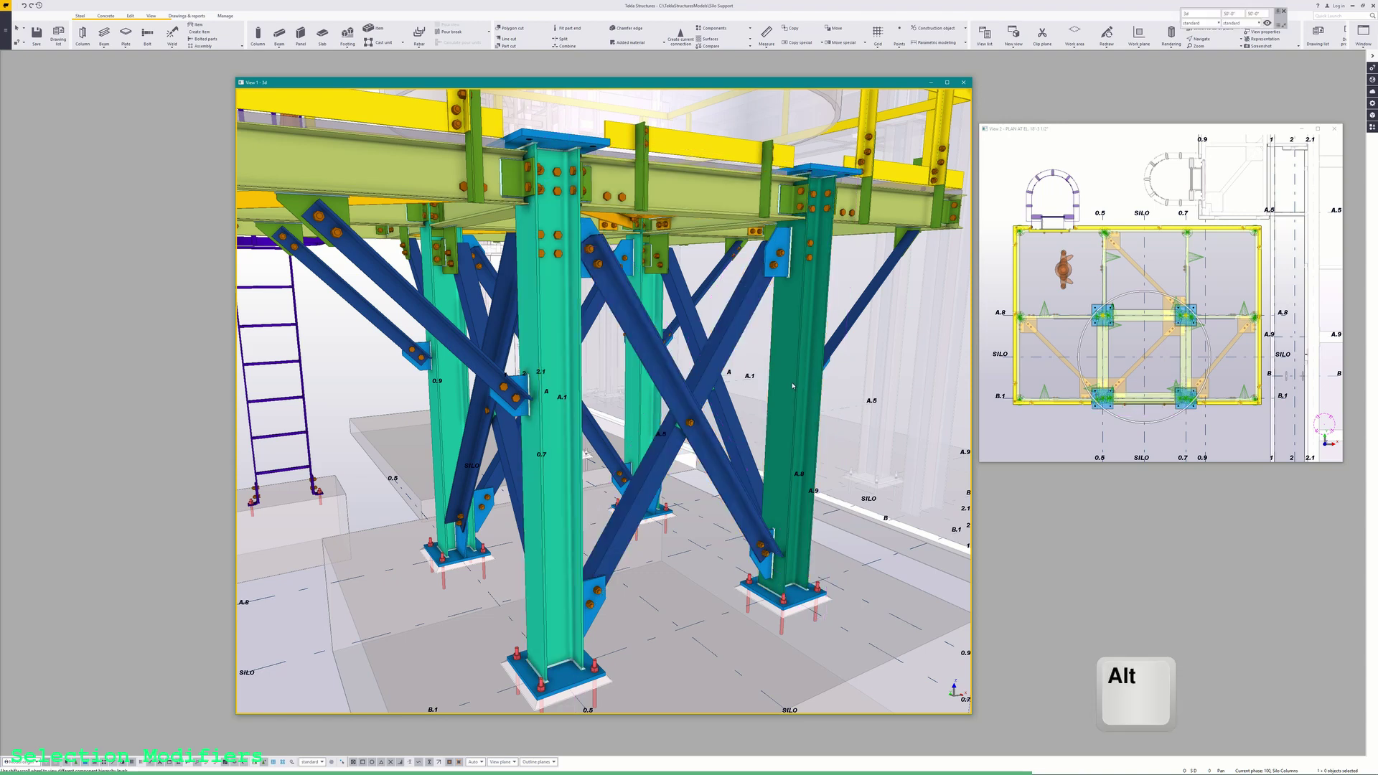
{"action": "left_click", "coordinate": [792, 385], "text": "alt"}
{"action": "left_click", "coordinate": [564, 369], "text": "alt"}
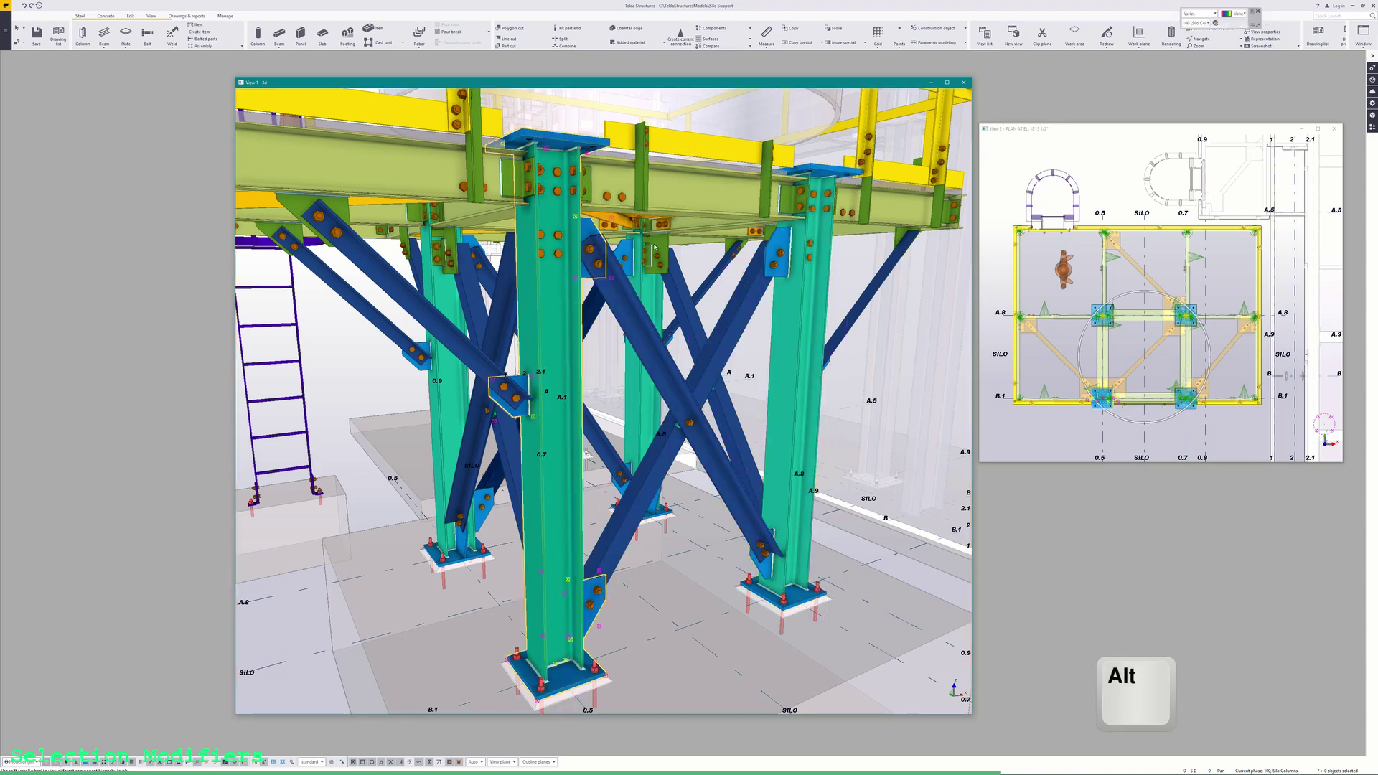
{"action": "left_click", "coordinate": [697, 205], "text": "alt"}
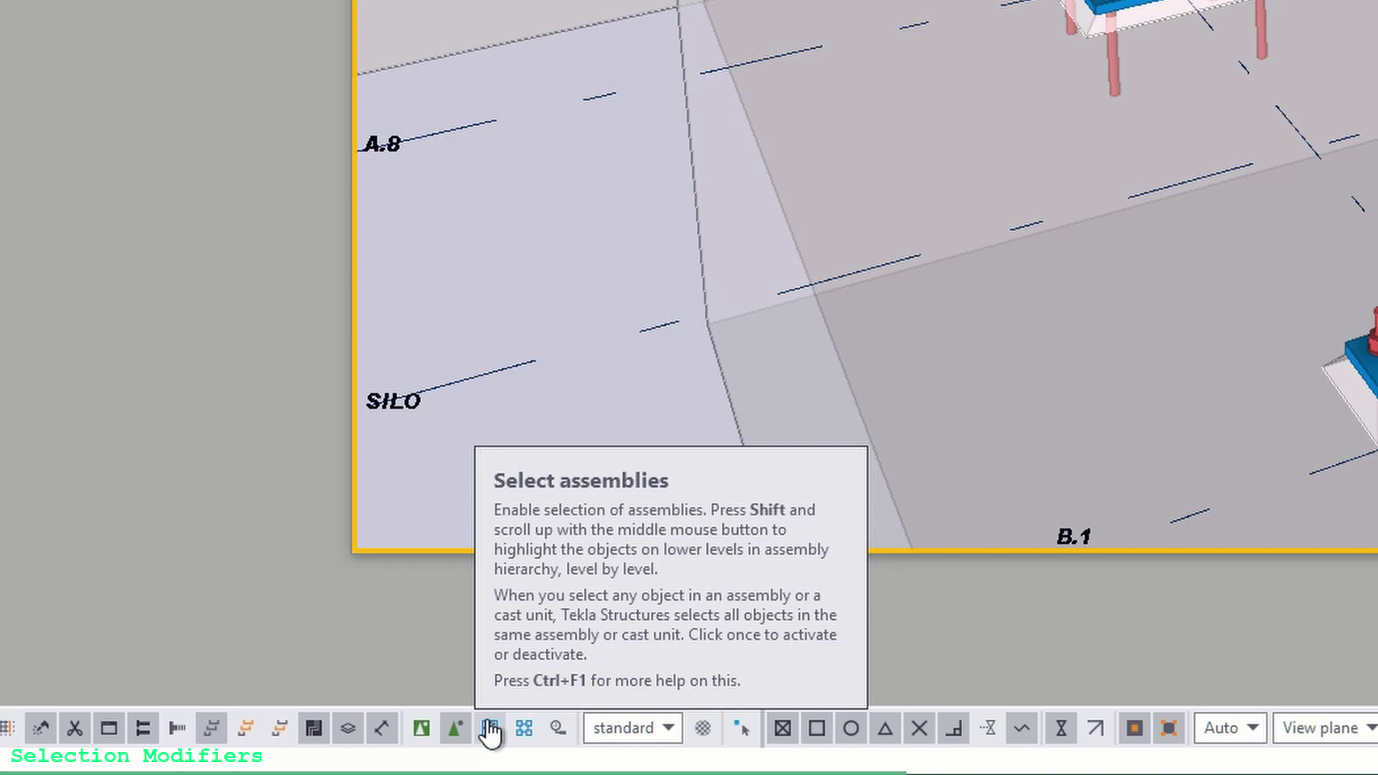
Turn on Select assemblies and pick the centre column and the beam between the columns
{"action": "left_click", "coordinate": [490, 728]}
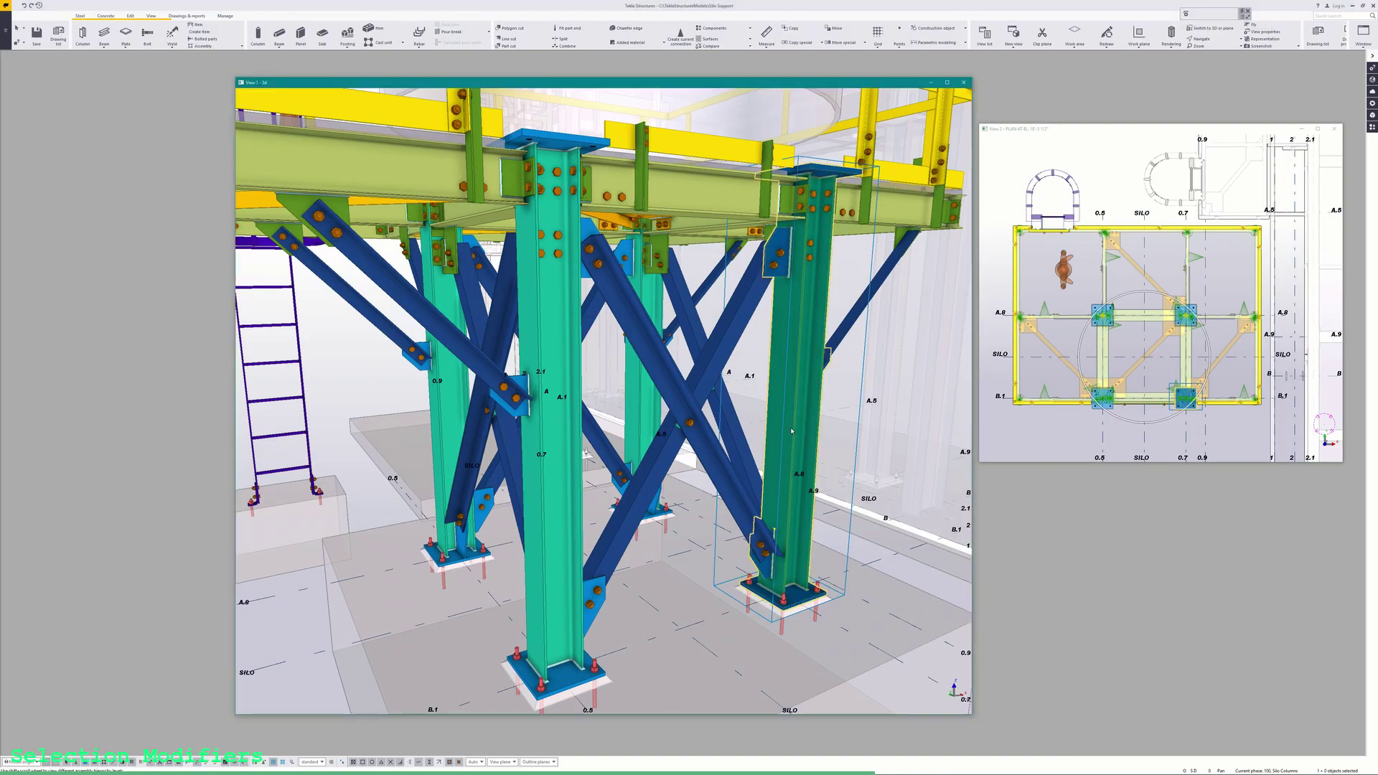
{"action": "left_click", "coordinate": [575, 383]}
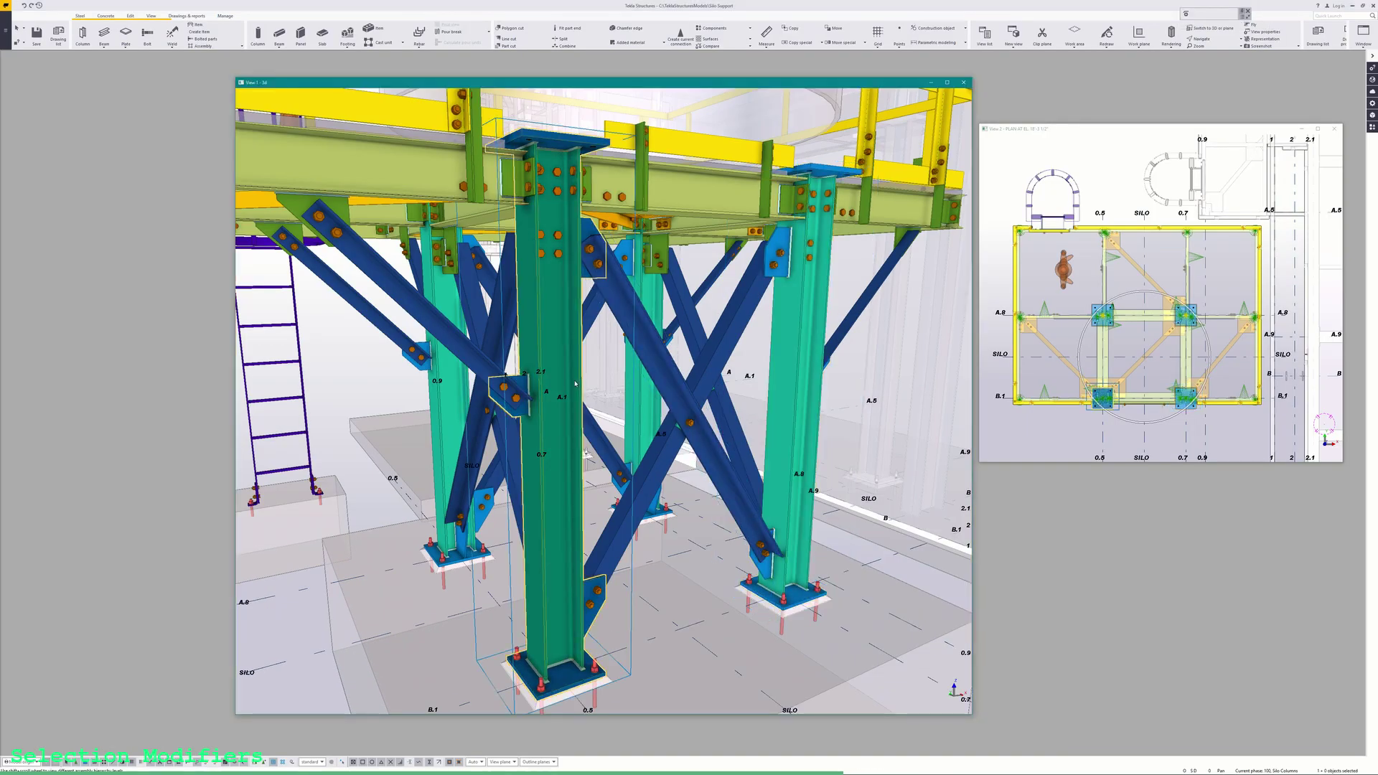
{"action": "left_click", "coordinate": [693, 206]}
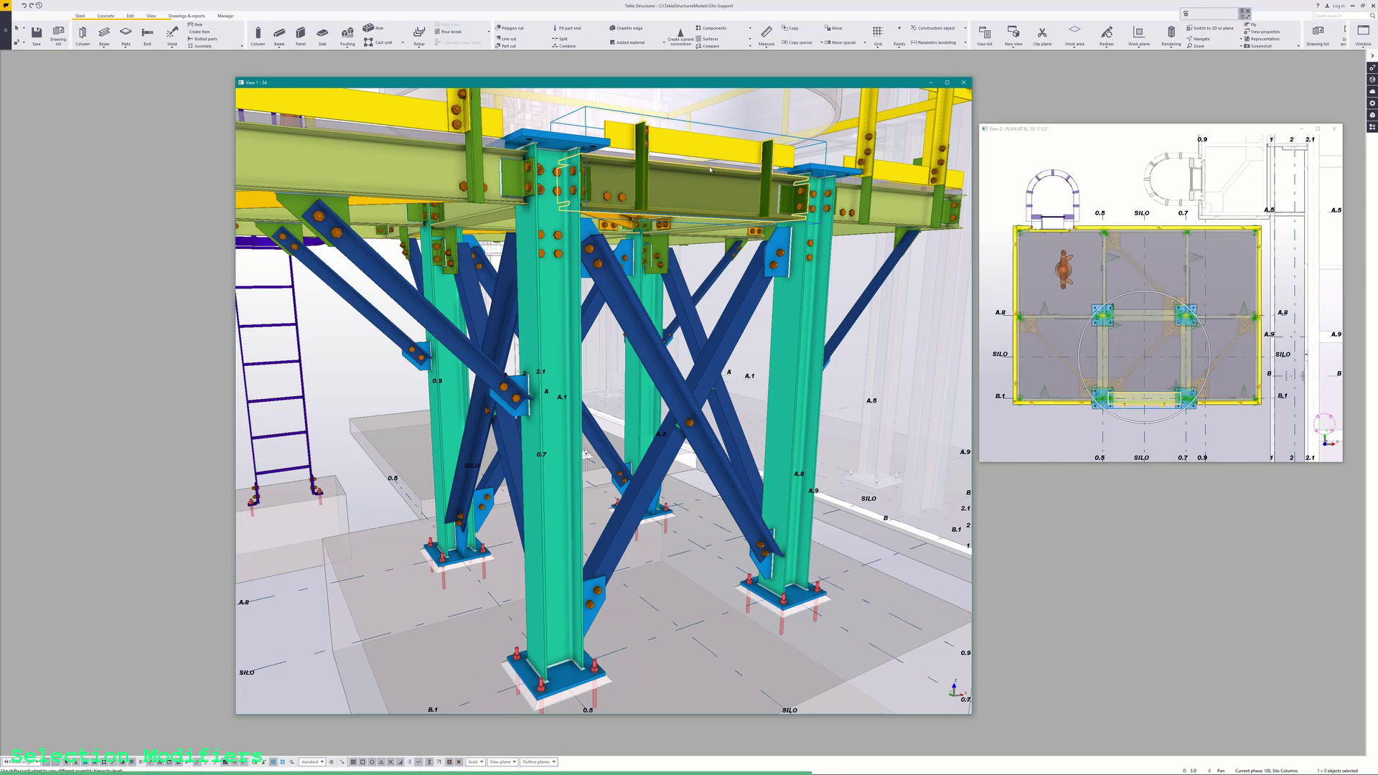
{"action": "scroll", "coordinate": [693, 206], "scroll_direction": "up", "scroll_amount": 5}
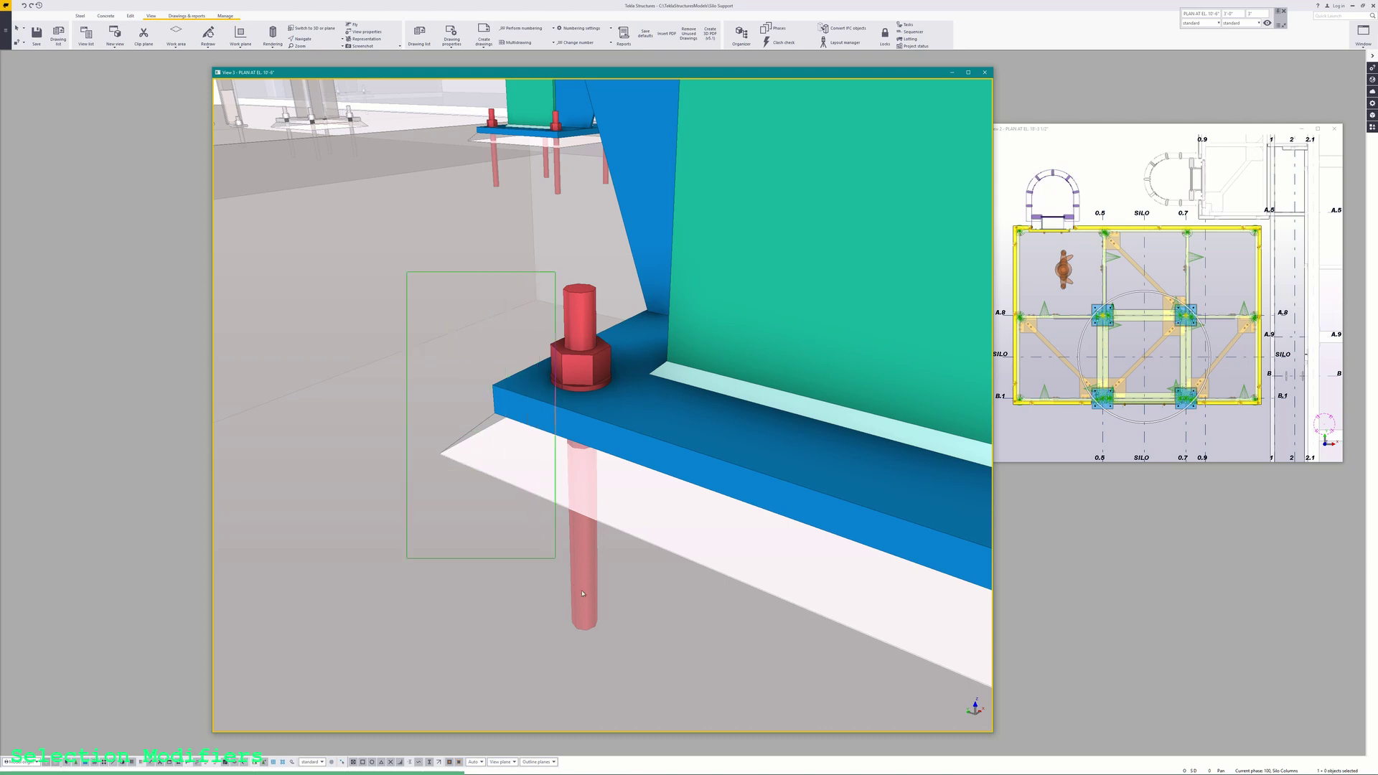
Box-select only the anchor bolt, clear it, then cross-select the bolt with its surrounding plates
{"action": "left_click_drag", "start_coordinate": [633, 642], "coordinate": [632, 642]}
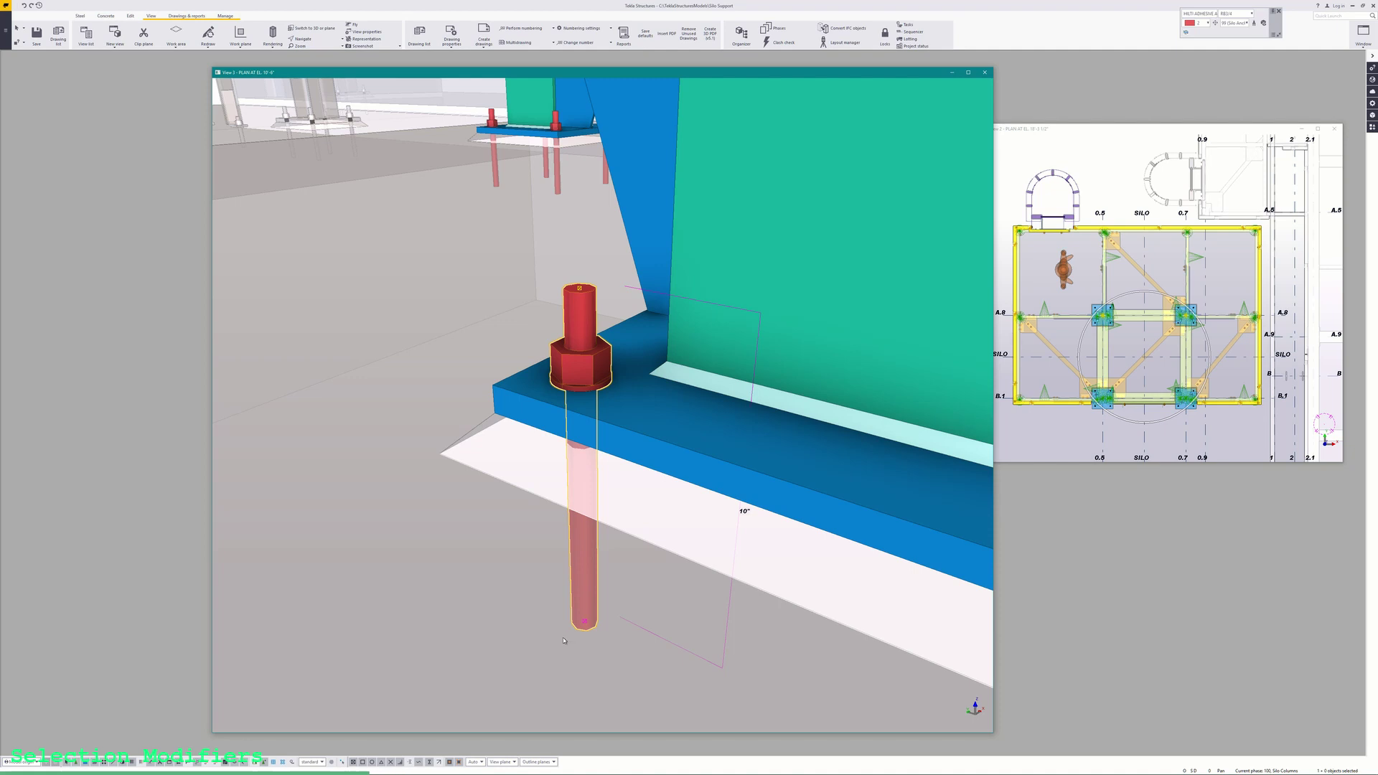
{"action": "left_click", "coordinate": [615, 268]}
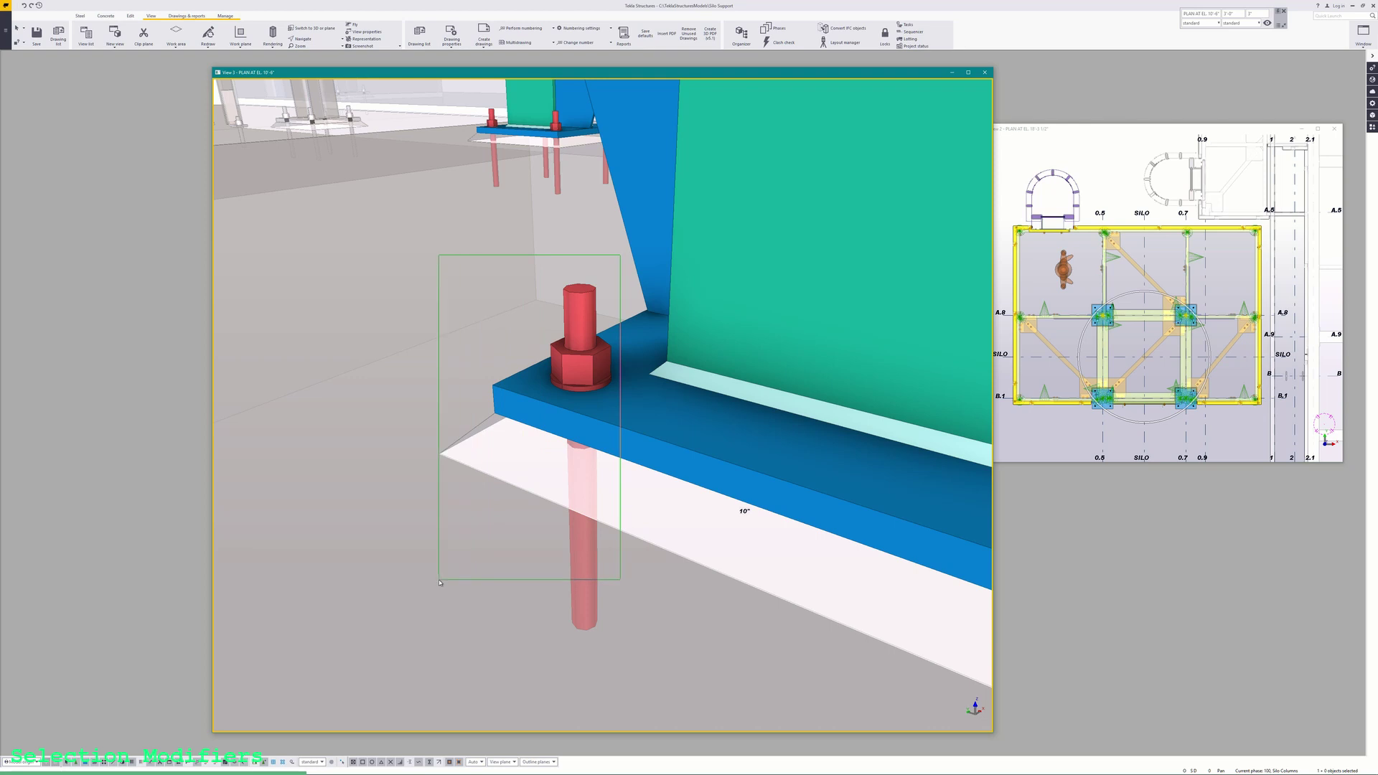
{"action": "left_click_drag", "start_coordinate": [440, 581], "coordinate": [441, 581]}
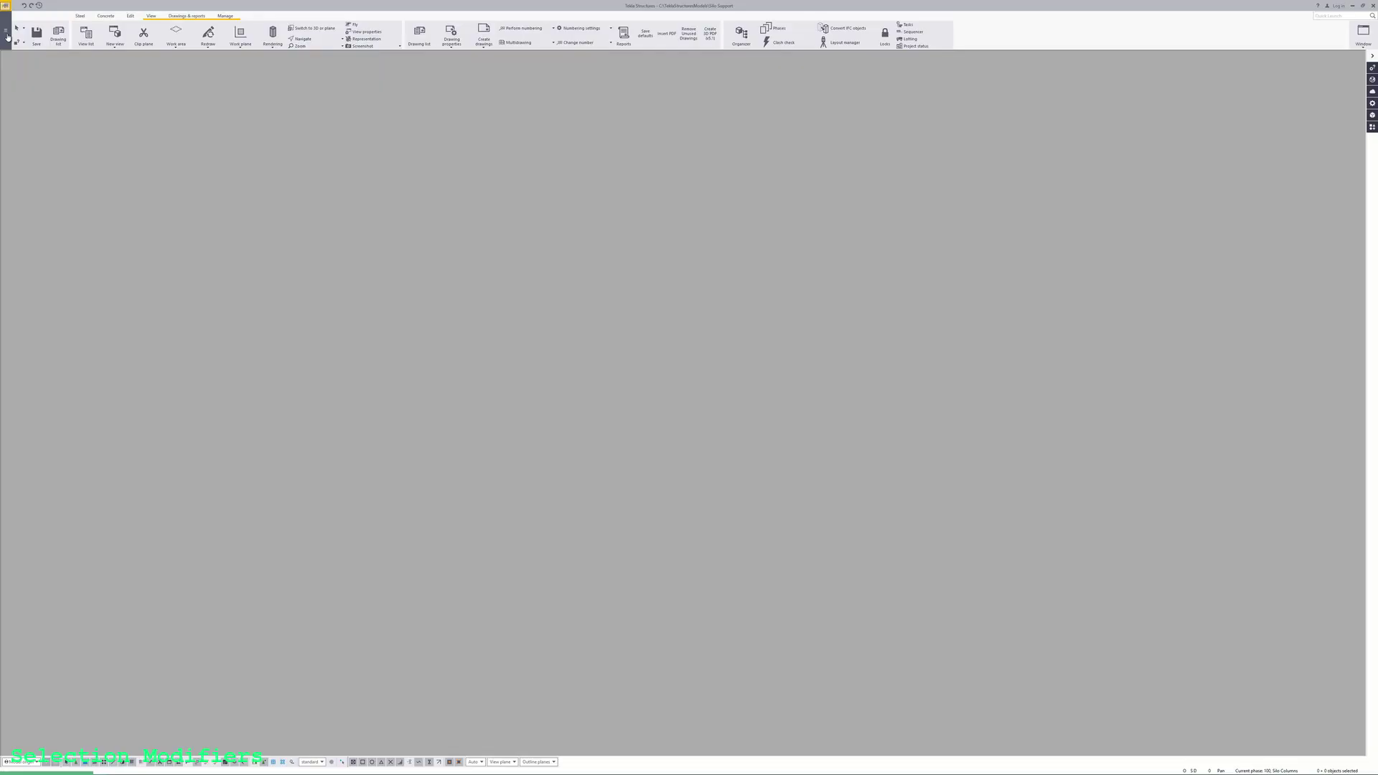
Bring up the Beam properties and switch all parameter fields off, then back on
{"action": "left_click", "coordinate": [6, 5]}
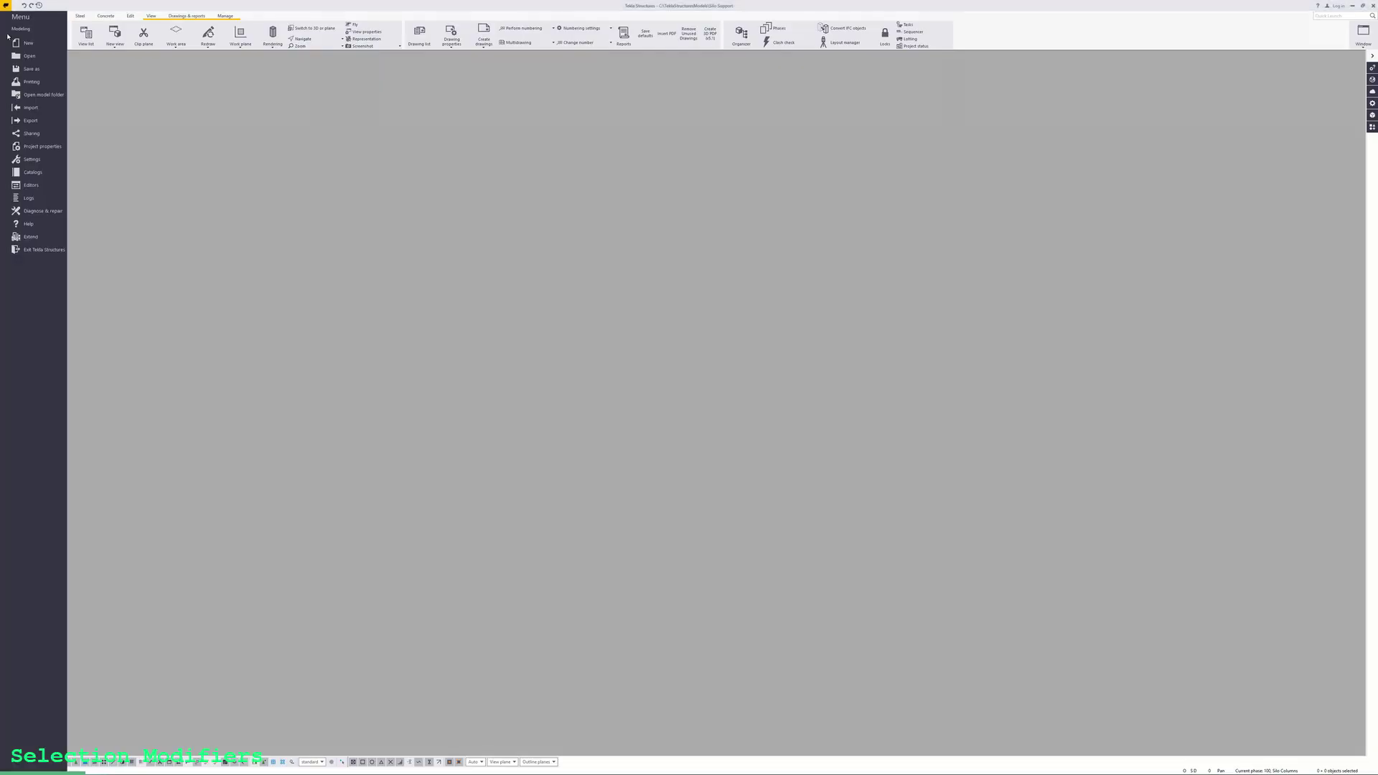
{"action": "left_click", "coordinate": [39, 160]}
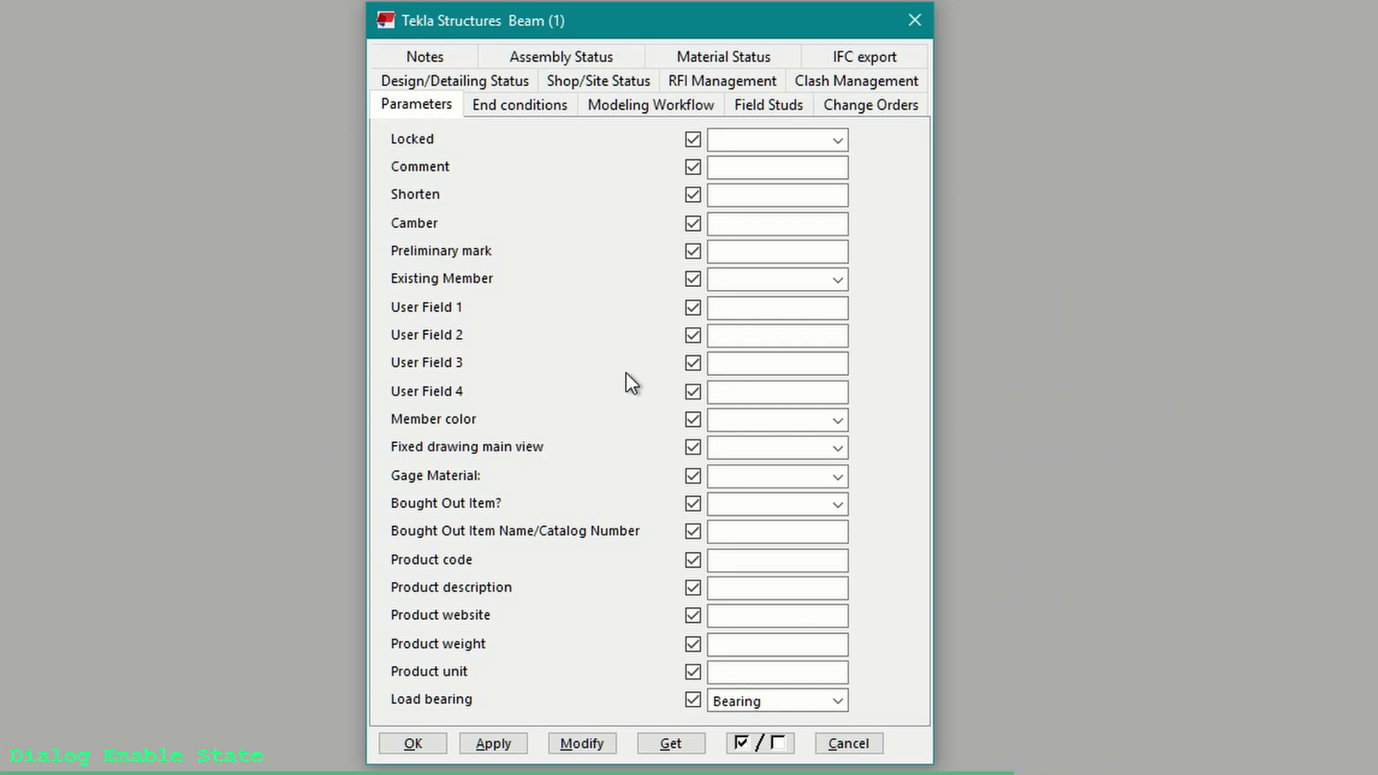
{"action": "left_click", "coordinate": [769, 744]}
{"action": "left_click", "coordinate": [768, 743]}
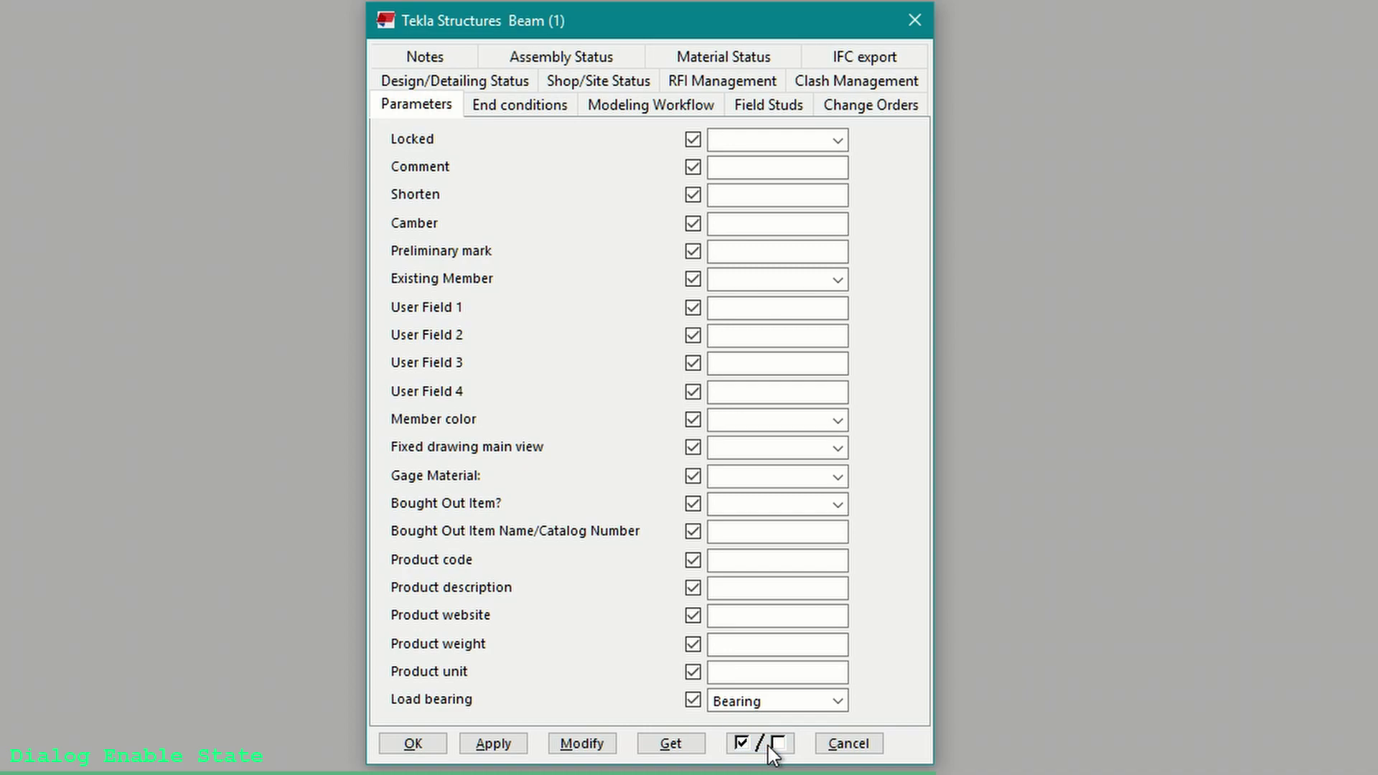